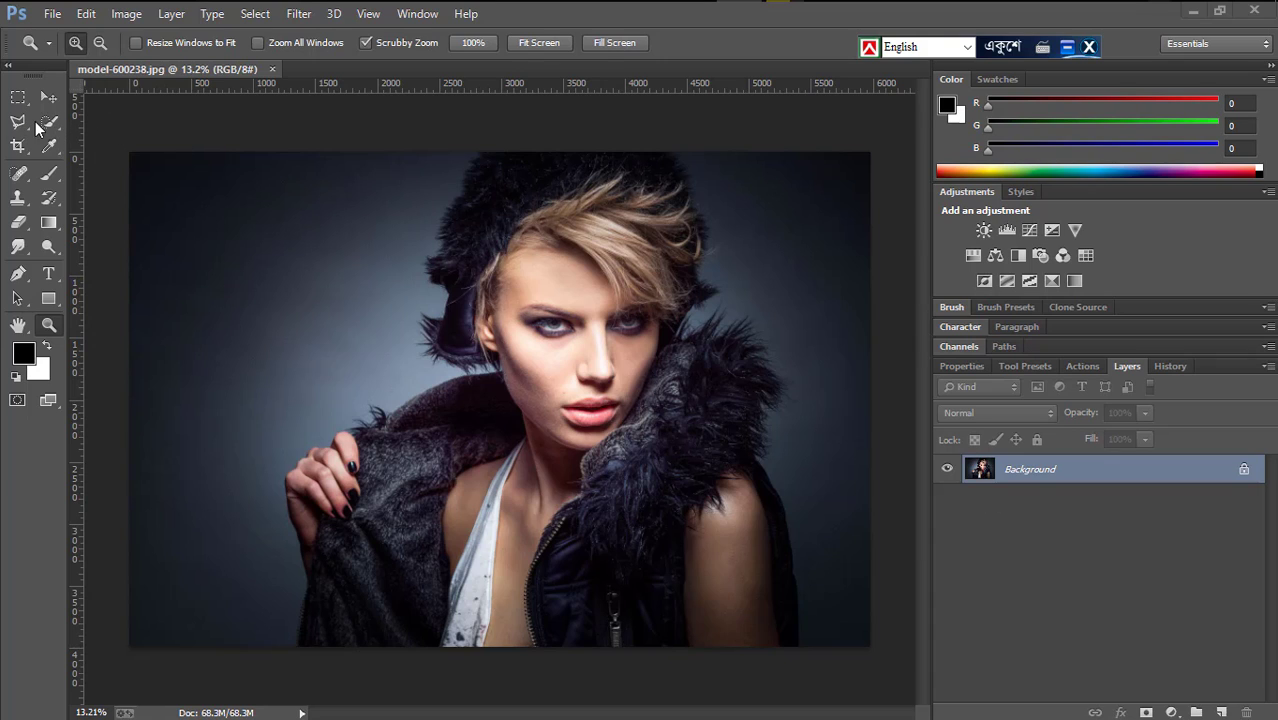
Step: With a size-34 Quick Selection brush, select the hat top and the hair over the right eye and cheek
left_click(49, 124)
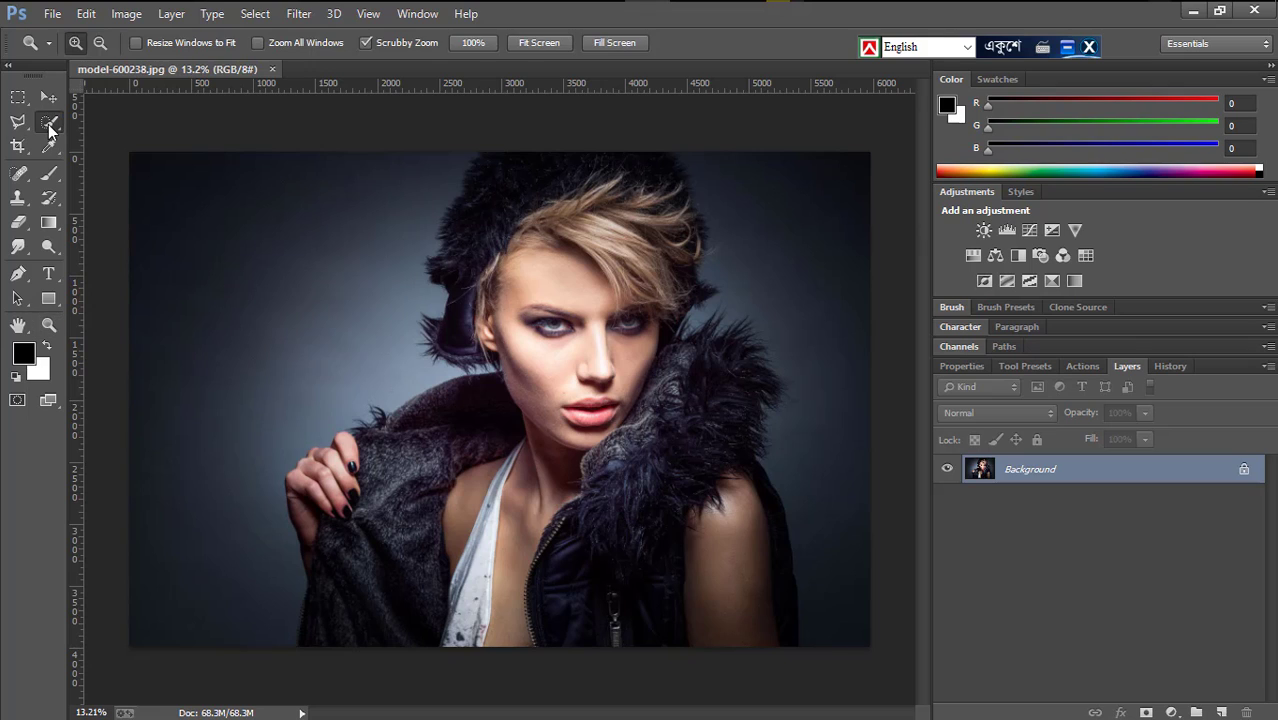
left_click(184, 44)
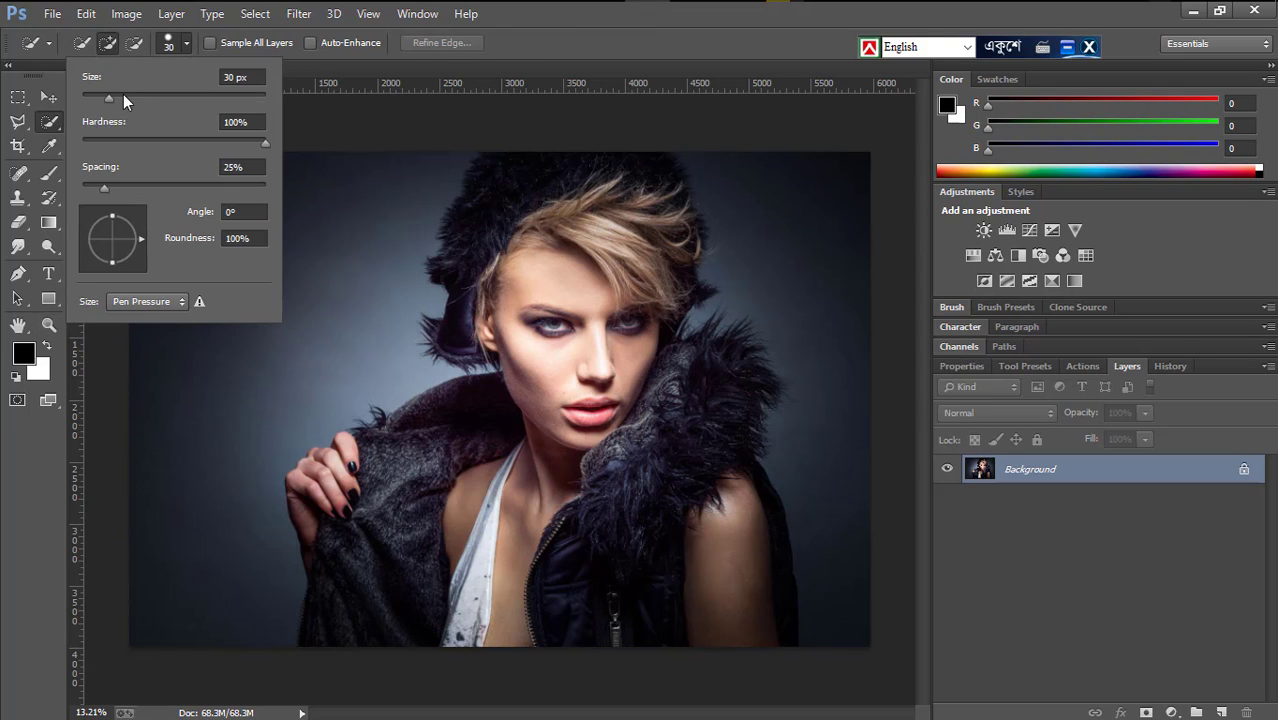
left_click(181, 45)
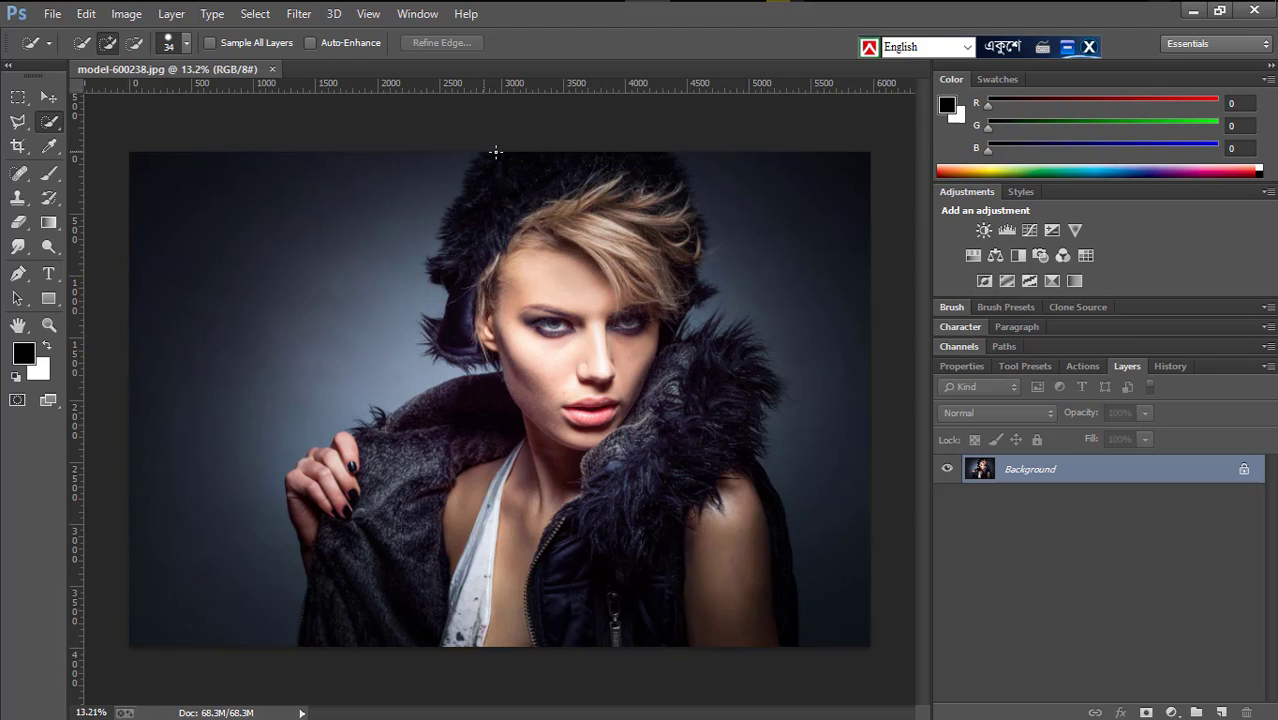
left_click_drag(544, 160, 639, 175)
left_click_drag(682, 189, 692, 284)
mouse_move(624, 371)
left_mouse_down()
mouse_move(622, 302)
mouse_move(664, 320)
left_mouse_up()
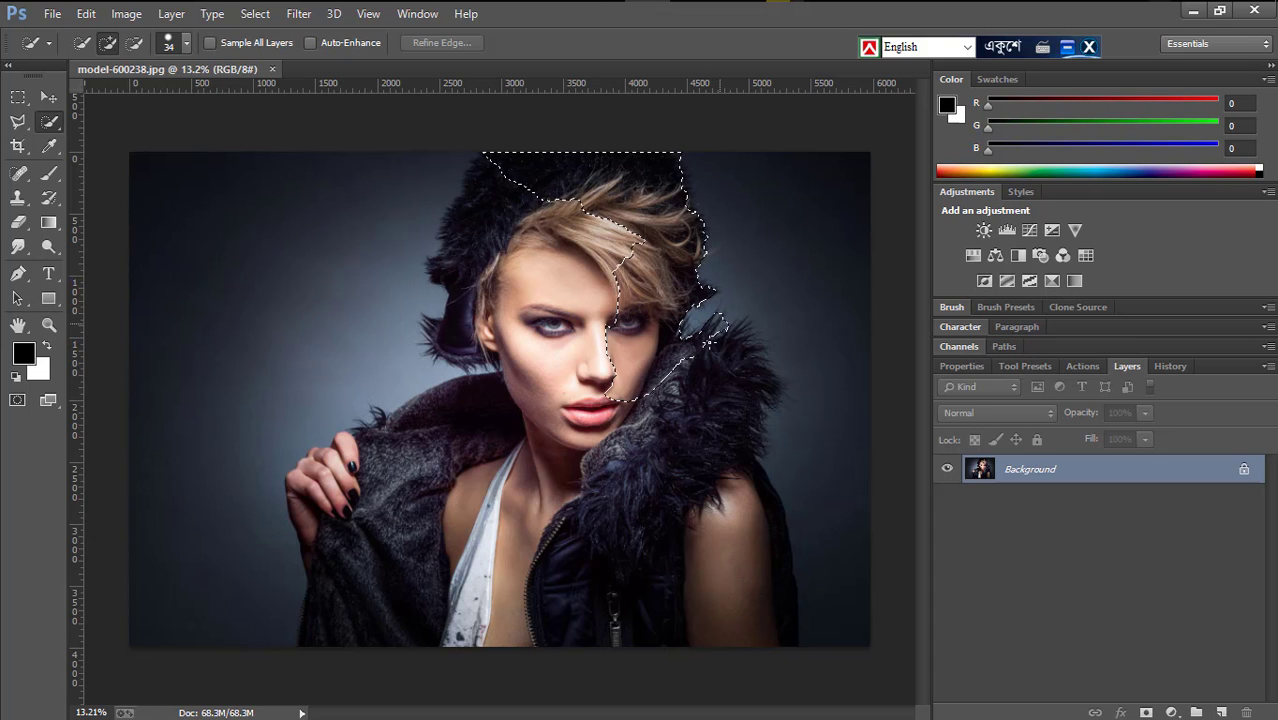
Step: Extend the selection around the right fur collar and subtract the right background strip and corners
mouse_move(718, 356)
left_mouse_down()
mouse_move(748, 330)
mouse_move(771, 395)
mouse_move(748, 477)
mouse_move(774, 513)
mouse_move(792, 608)
mouse_move(502, 590)
left_mouse_up()
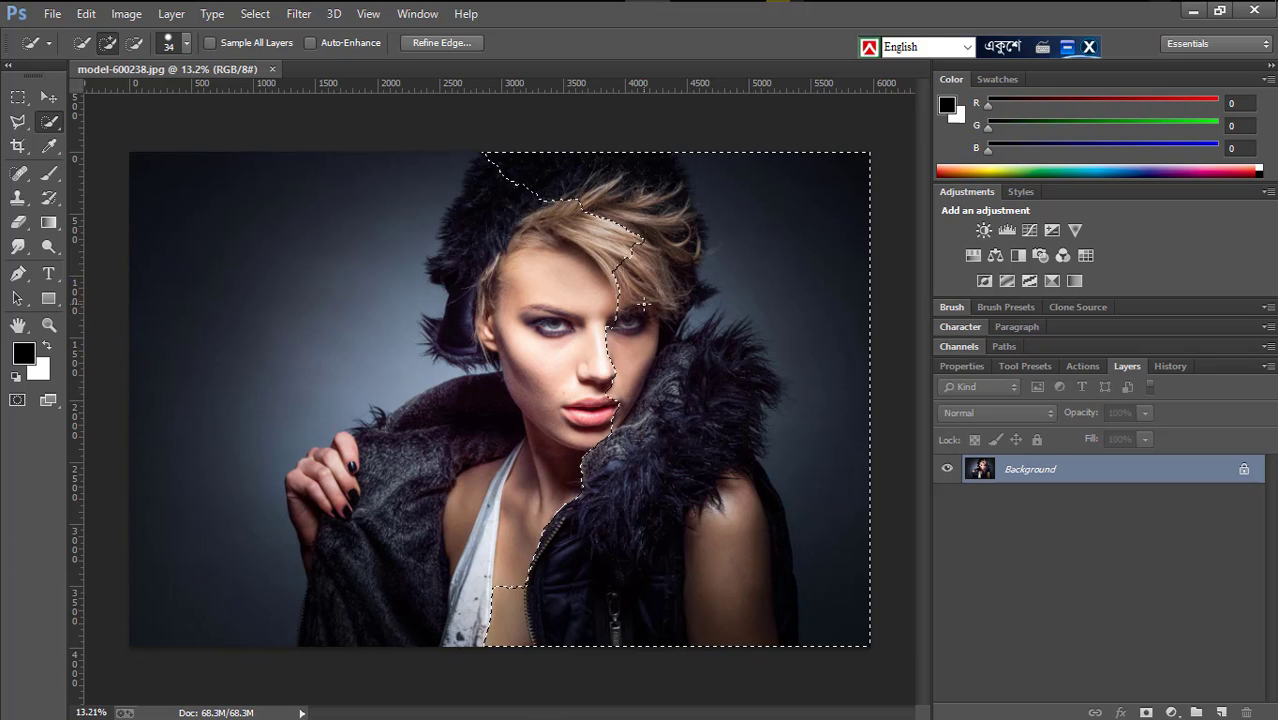
left_click(136, 42)
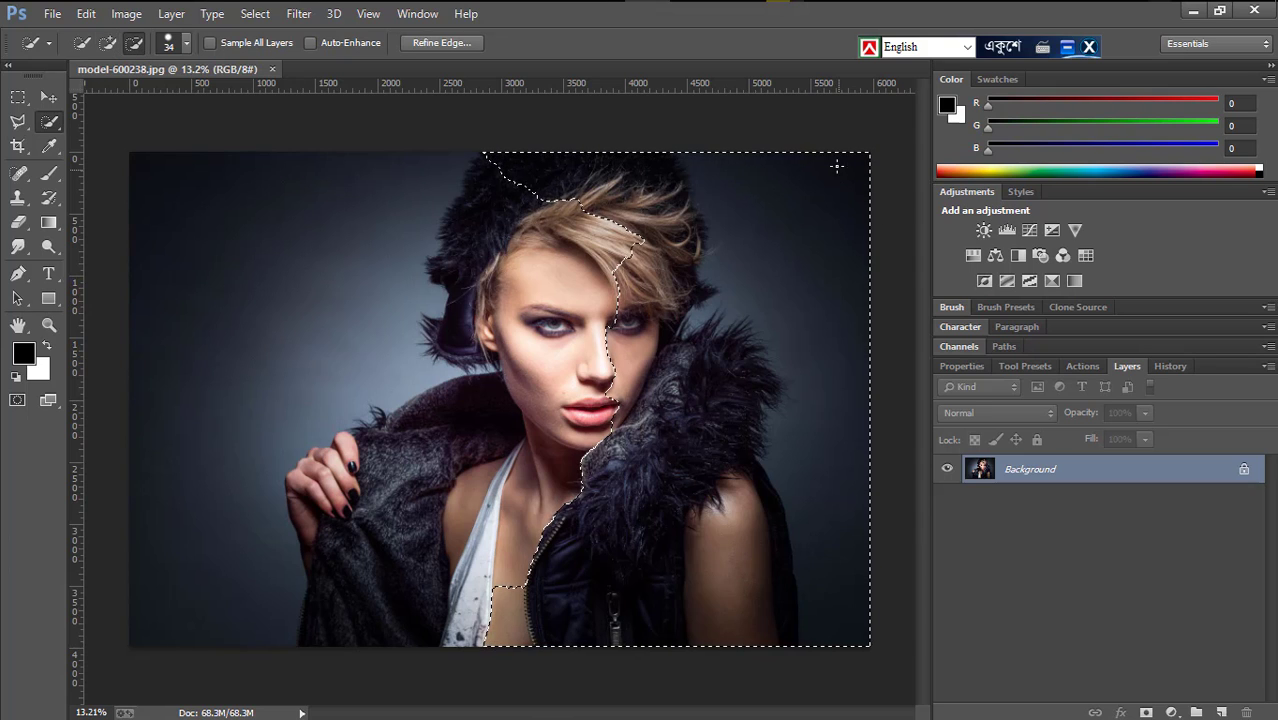
left_click_drag(835, 168, 827, 143)
left_click_drag(866, 207, 830, 491)
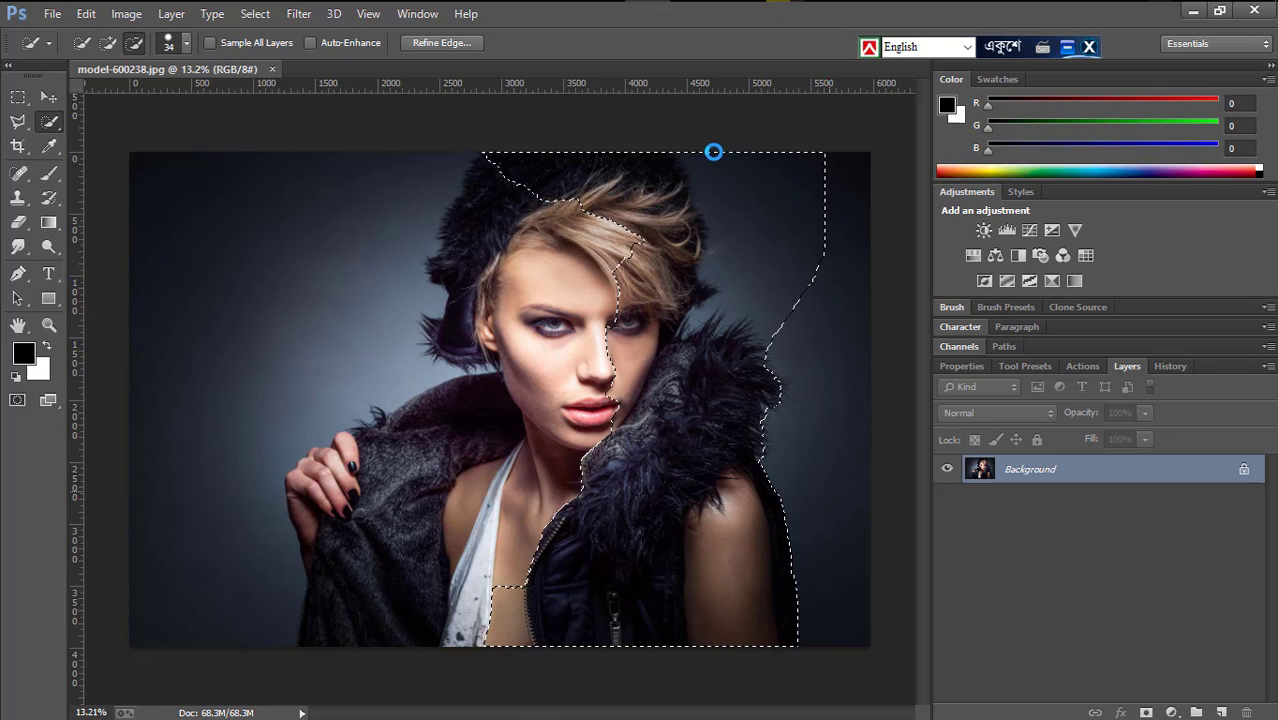
left_click_drag(734, 161, 752, 170)
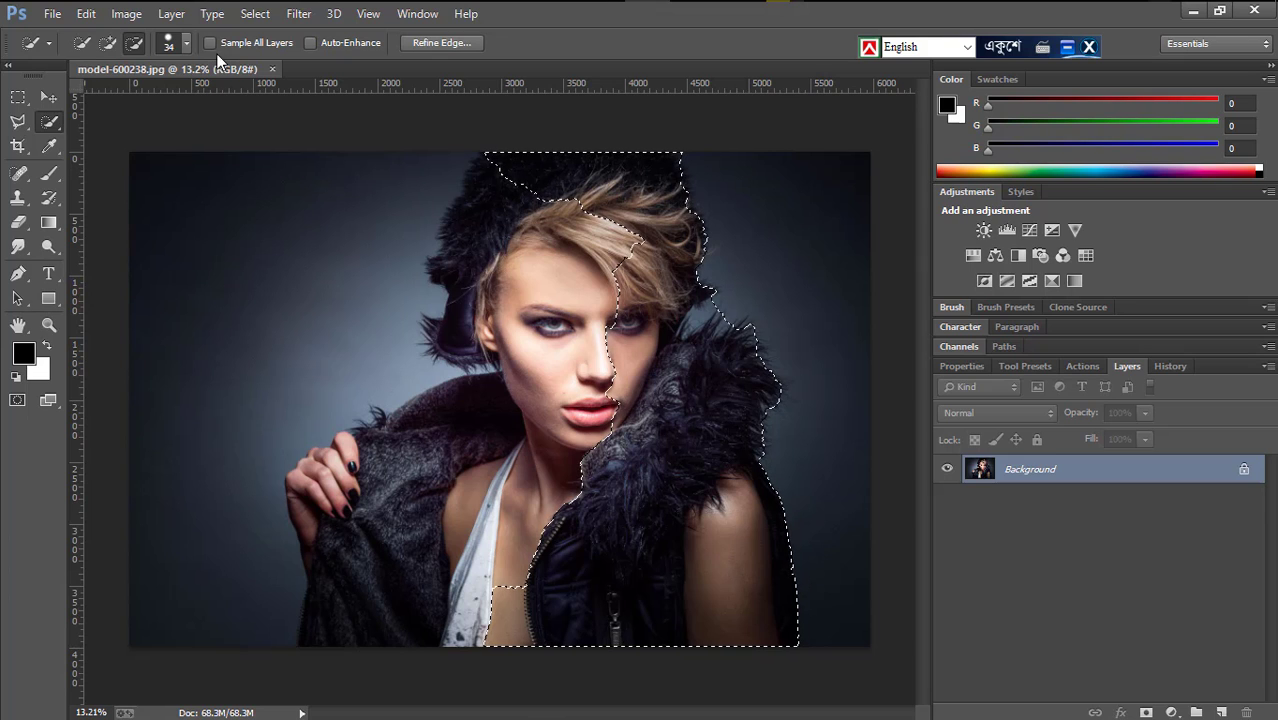
left_click(99, 40)
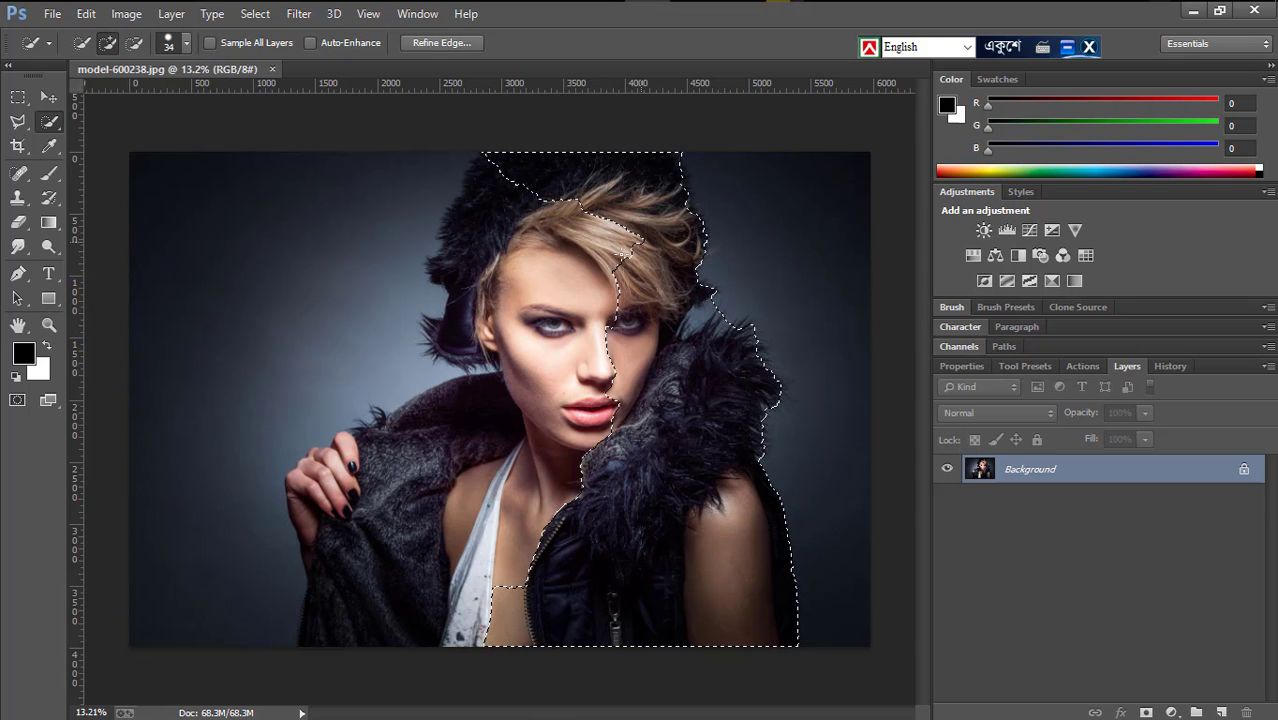
Step: Add the remaining hair, face, neck and the dark fur hat on the left
left_click_drag(625, 253, 602, 248)
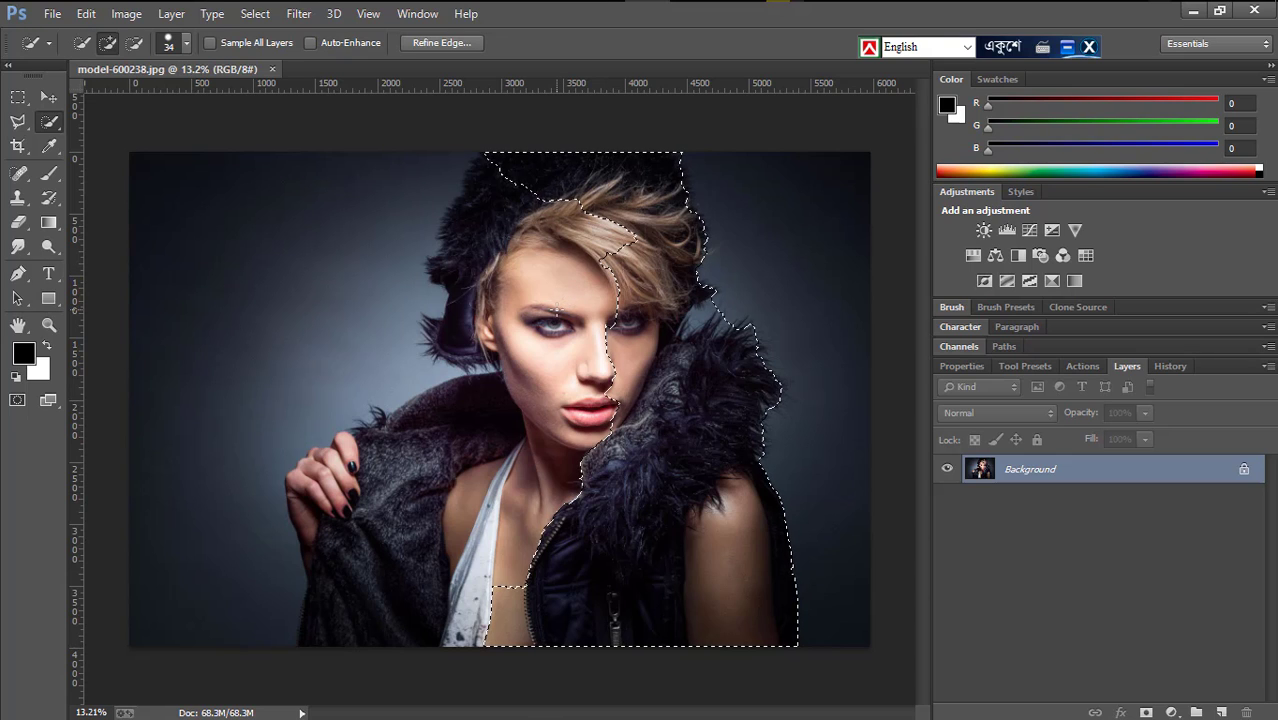
left_click_drag(567, 300, 534, 217)
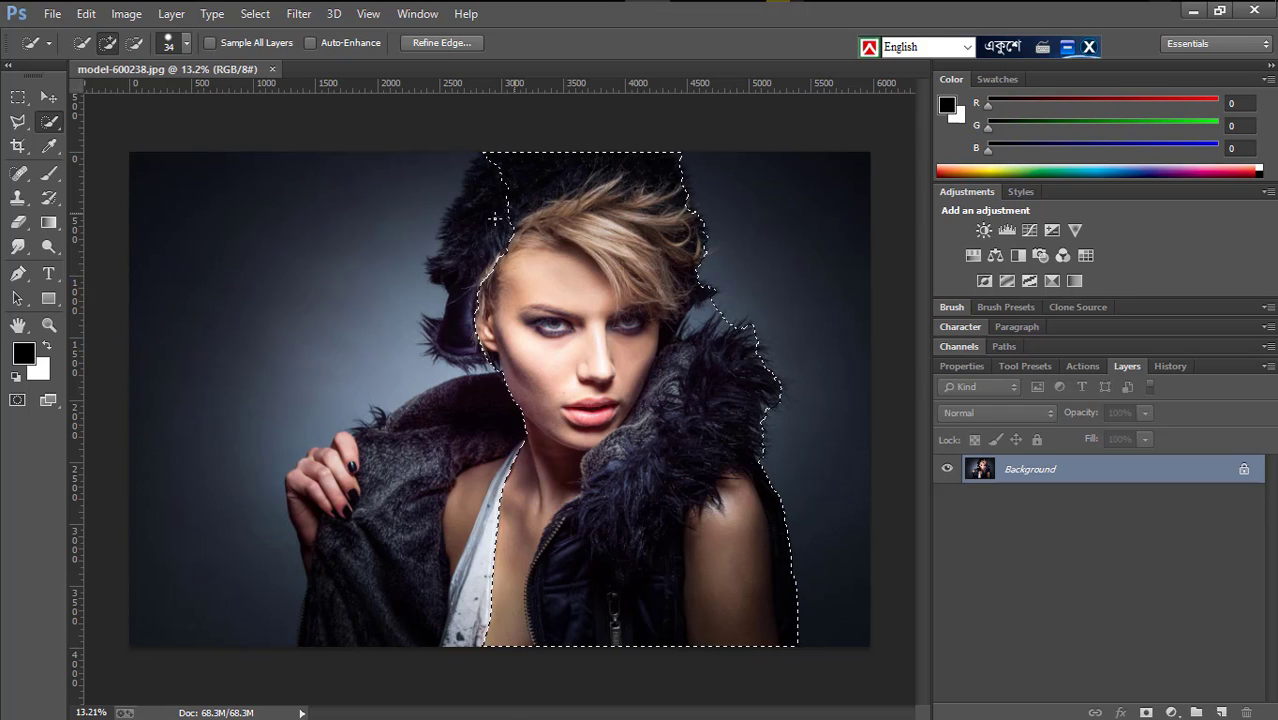
left_click_drag(472, 228, 449, 264)
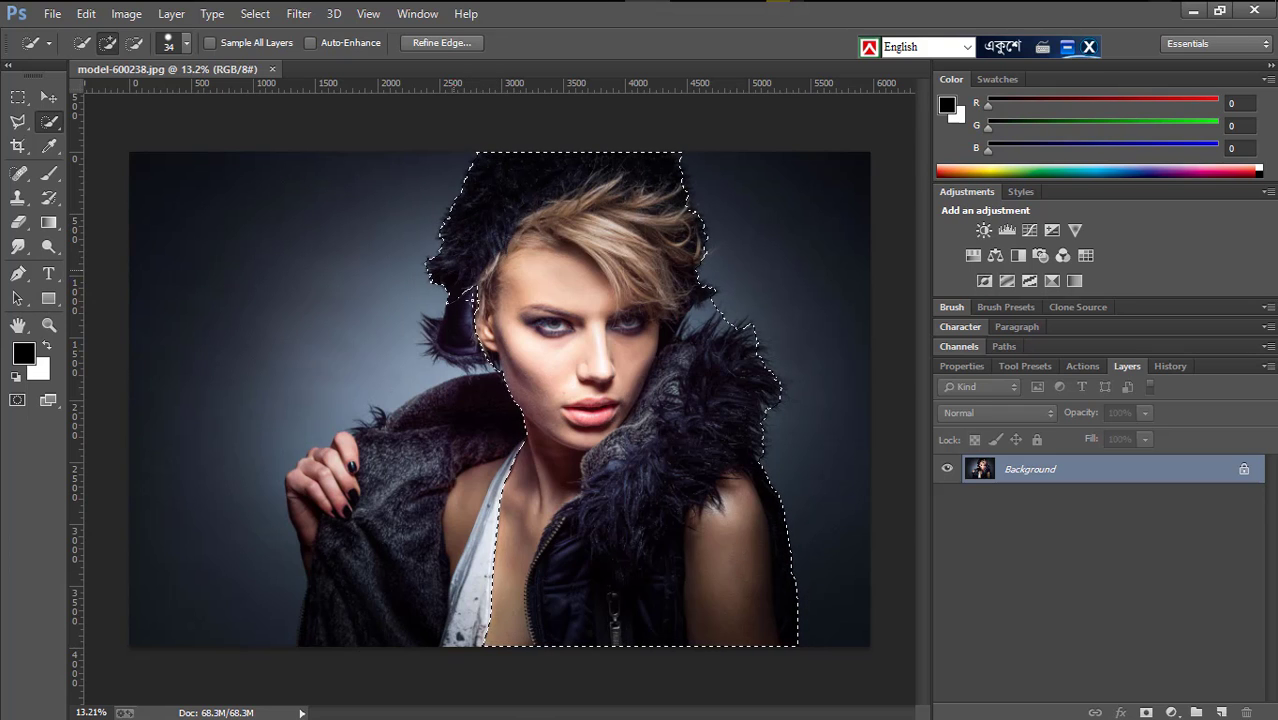
mouse_move(462, 304)
left_mouse_down()
mouse_move(457, 343)
mouse_move(475, 352)
left_mouse_up()
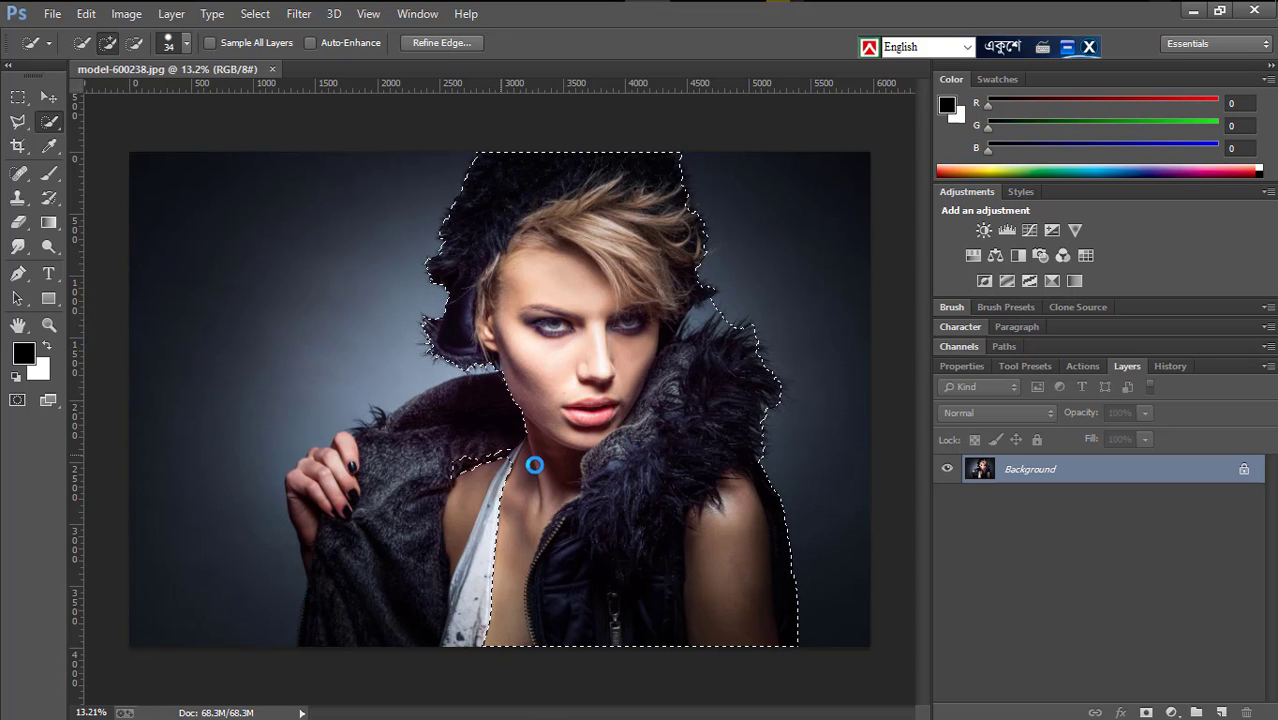
Step: Add the left fur collar, the raised hand and the white shirt
mouse_move(479, 451)
left_mouse_down()
mouse_move(528, 439)
mouse_move(480, 400)
mouse_move(464, 440)
left_mouse_up()
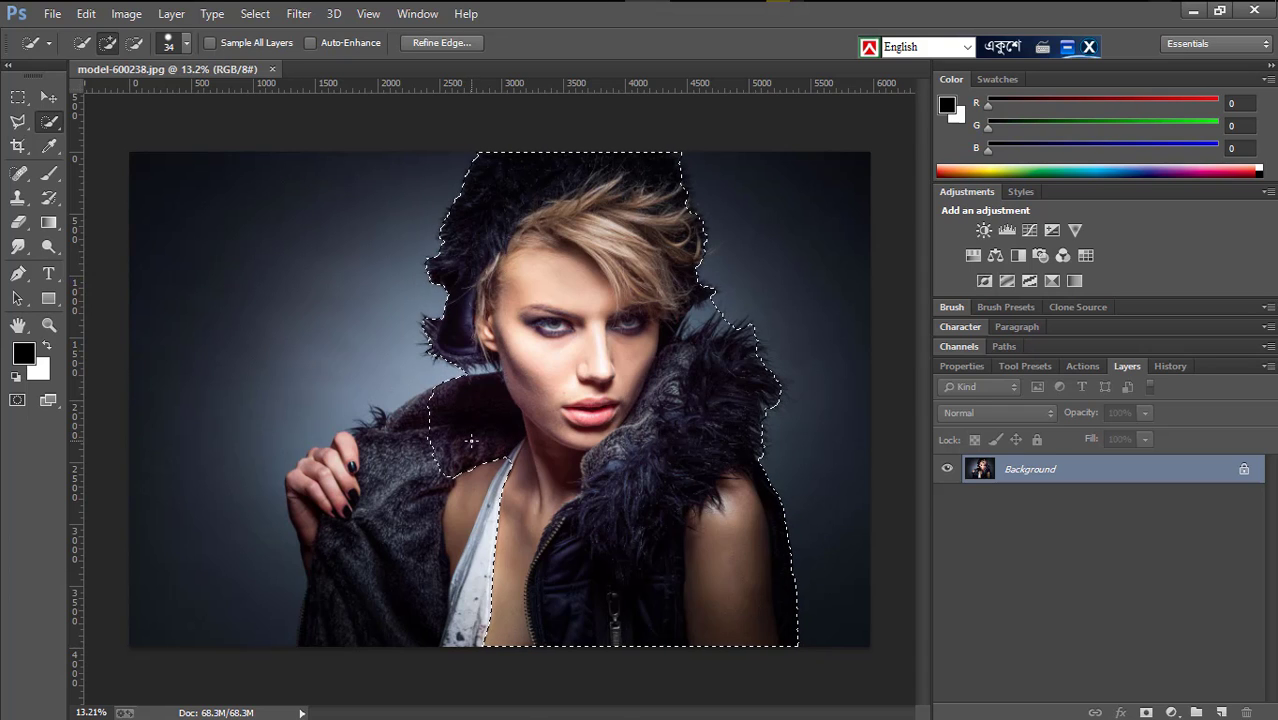
mouse_move(448, 444)
left_mouse_down()
mouse_move(365, 450)
mouse_move(290, 479)
left_mouse_up()
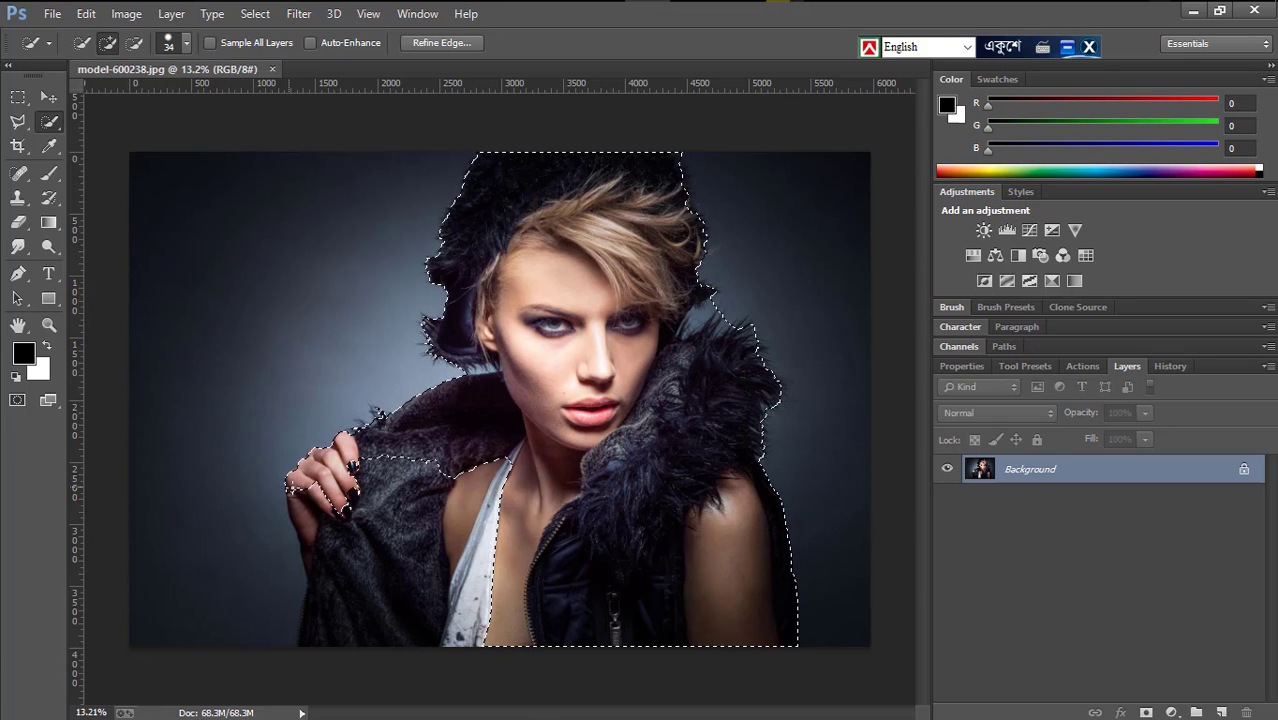
mouse_move(297, 510)
left_mouse_down()
mouse_move(319, 593)
mouse_move(320, 661)
left_mouse_up()
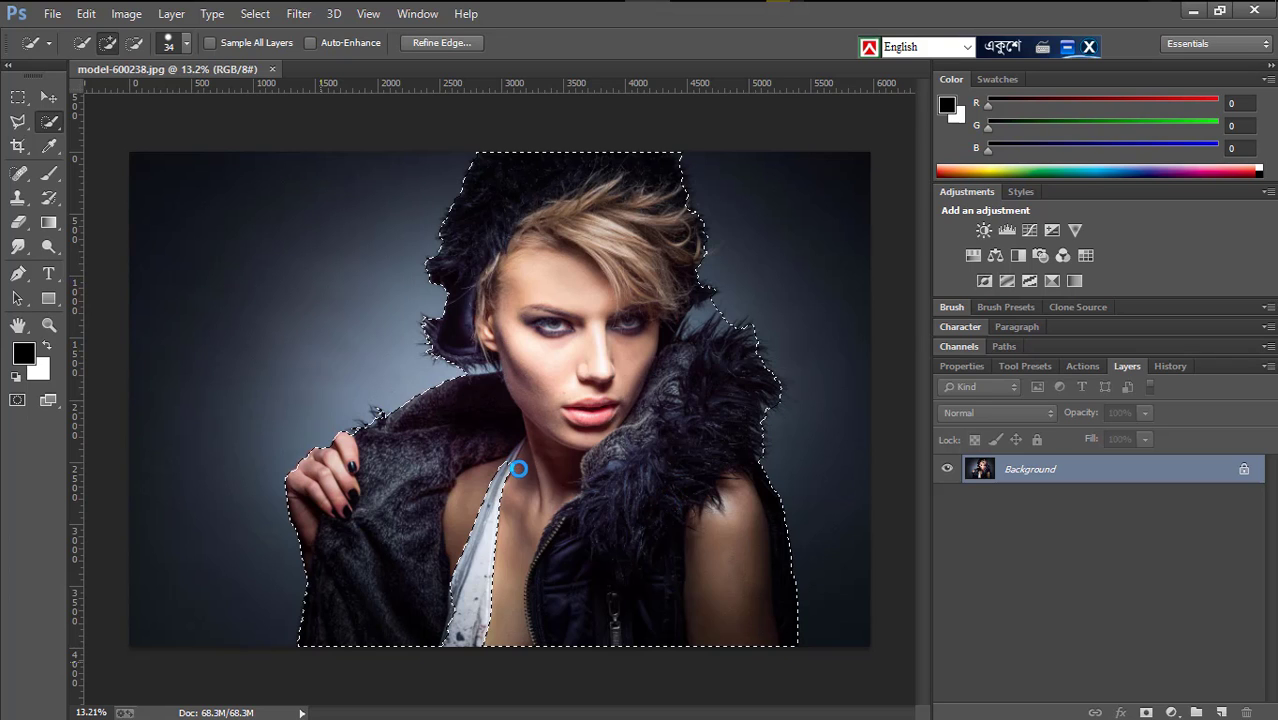
left_click_drag(502, 508, 498, 575)
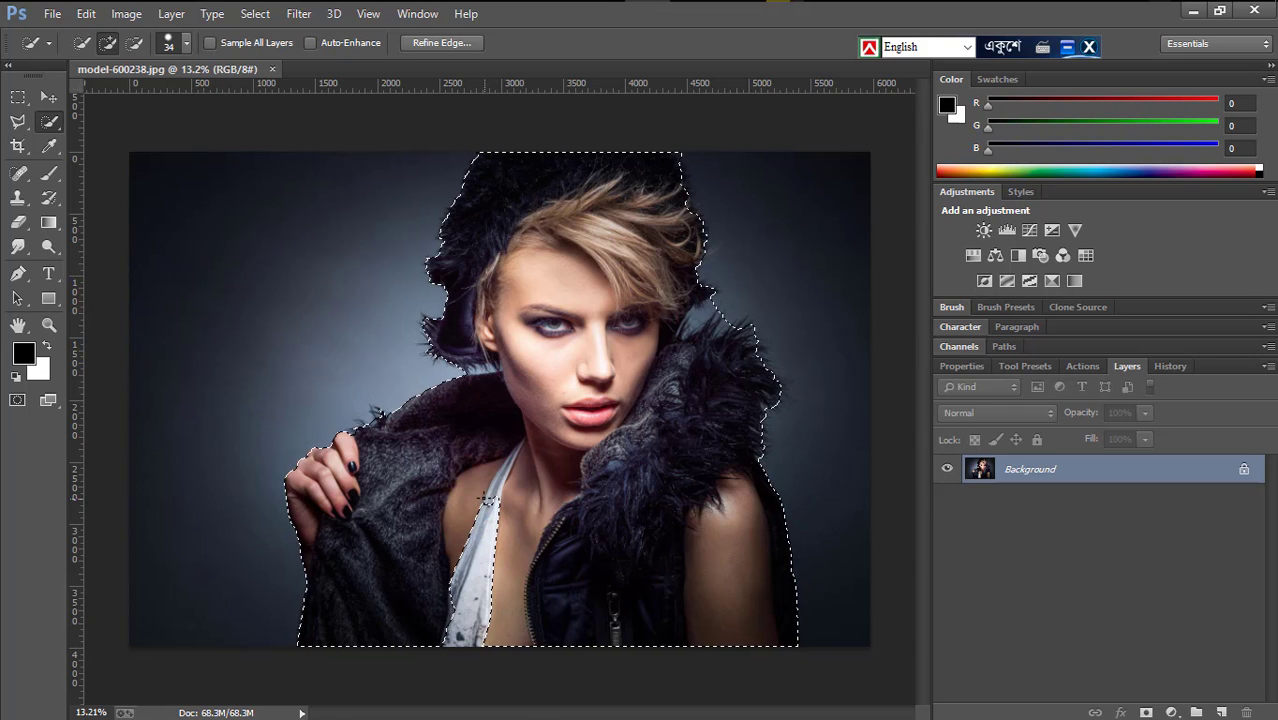
left_click_drag(485, 509, 468, 651)
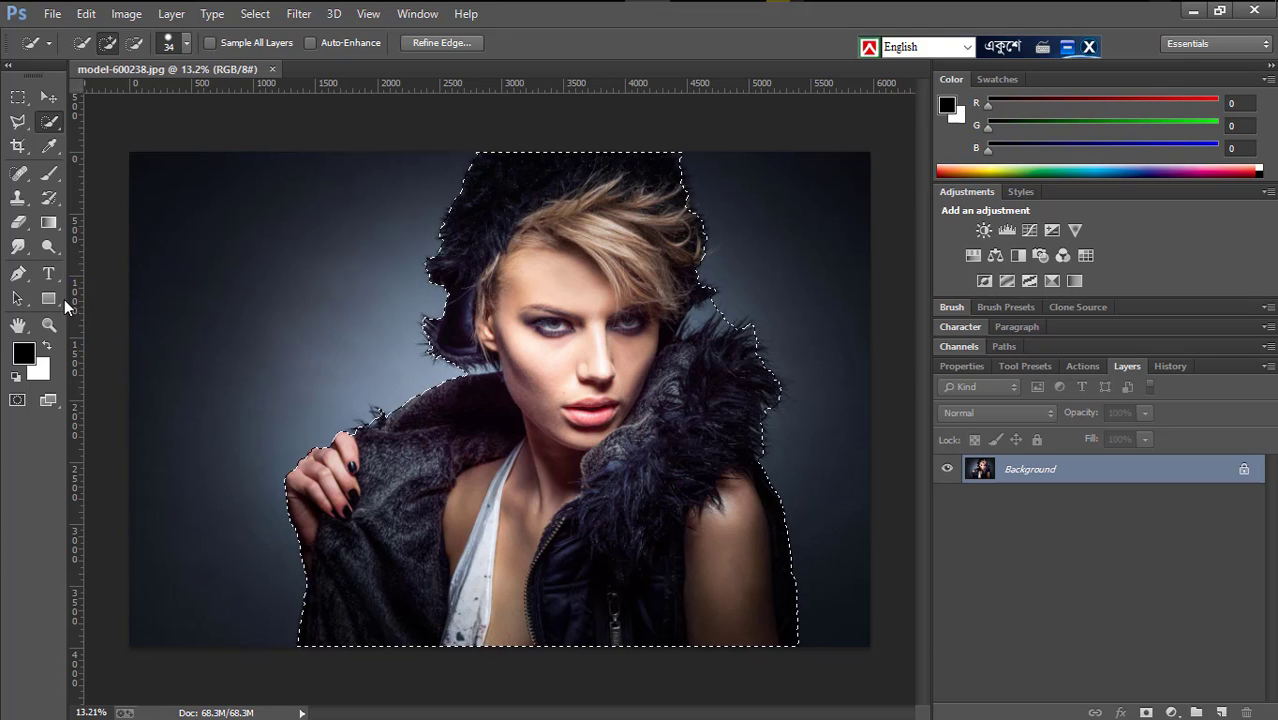
Step: Zoom in to 50% on the hat and fur collar edge
left_click(49, 325)
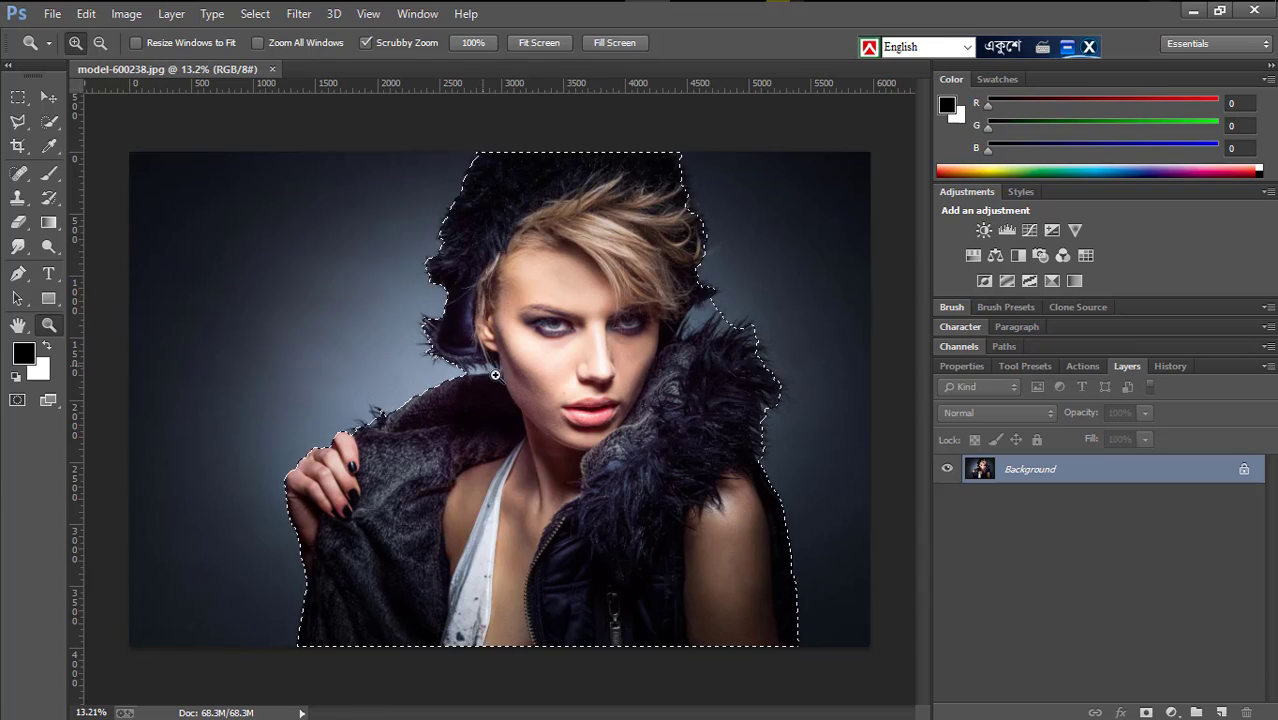
left_click_drag(495, 375, 485, 421)
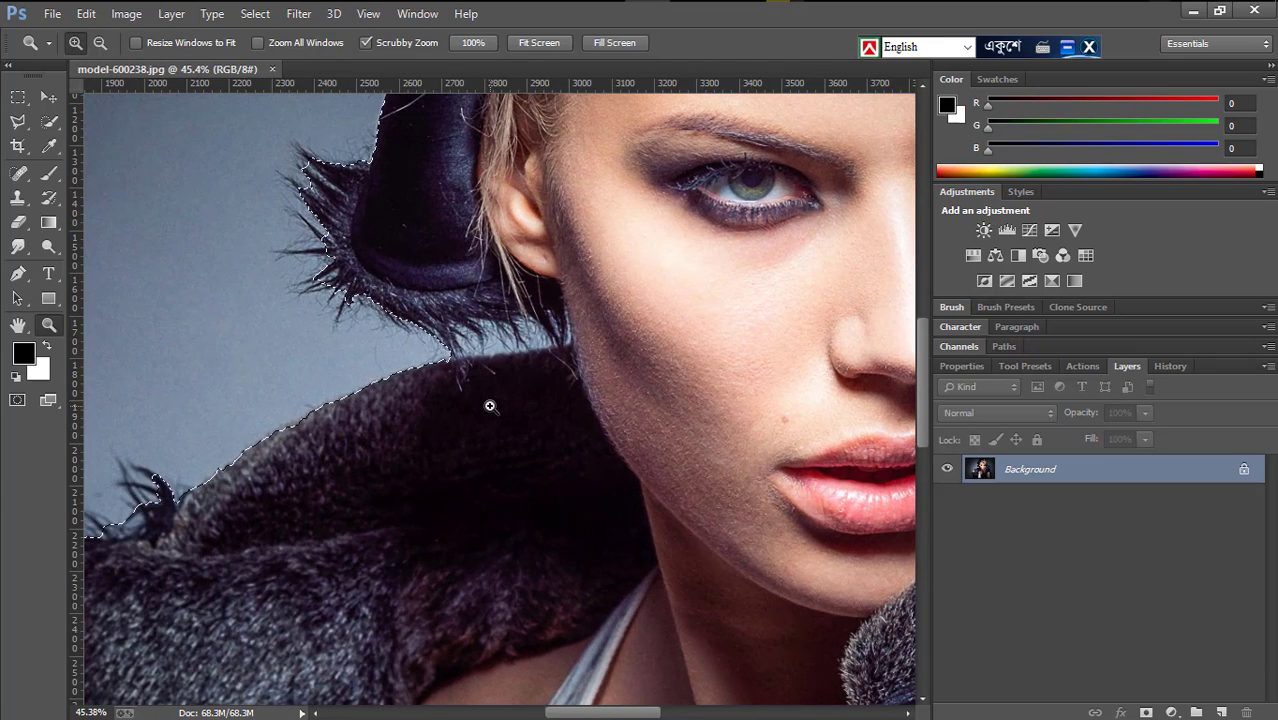
left_click(495, 364)
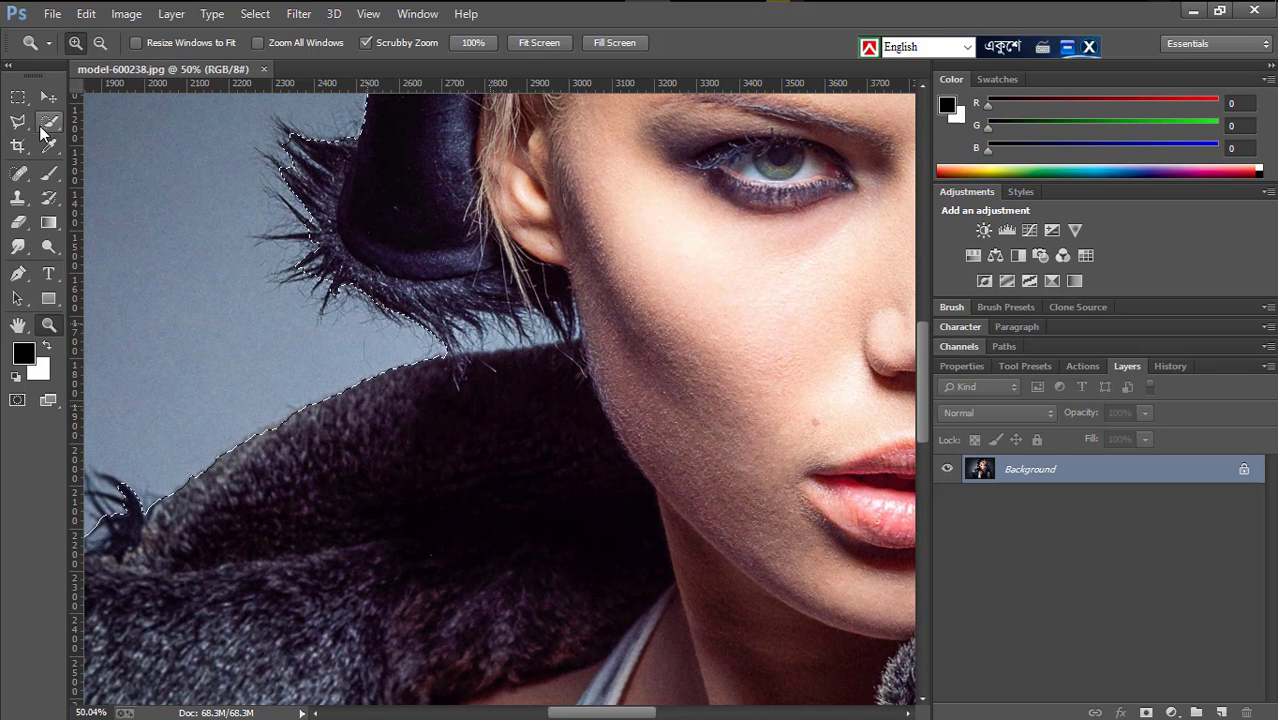
Step: Using Subtract mode at brush size 11, tighten the selection edge around the fur tufts
left_click(45, 125)
left_click(133, 43)
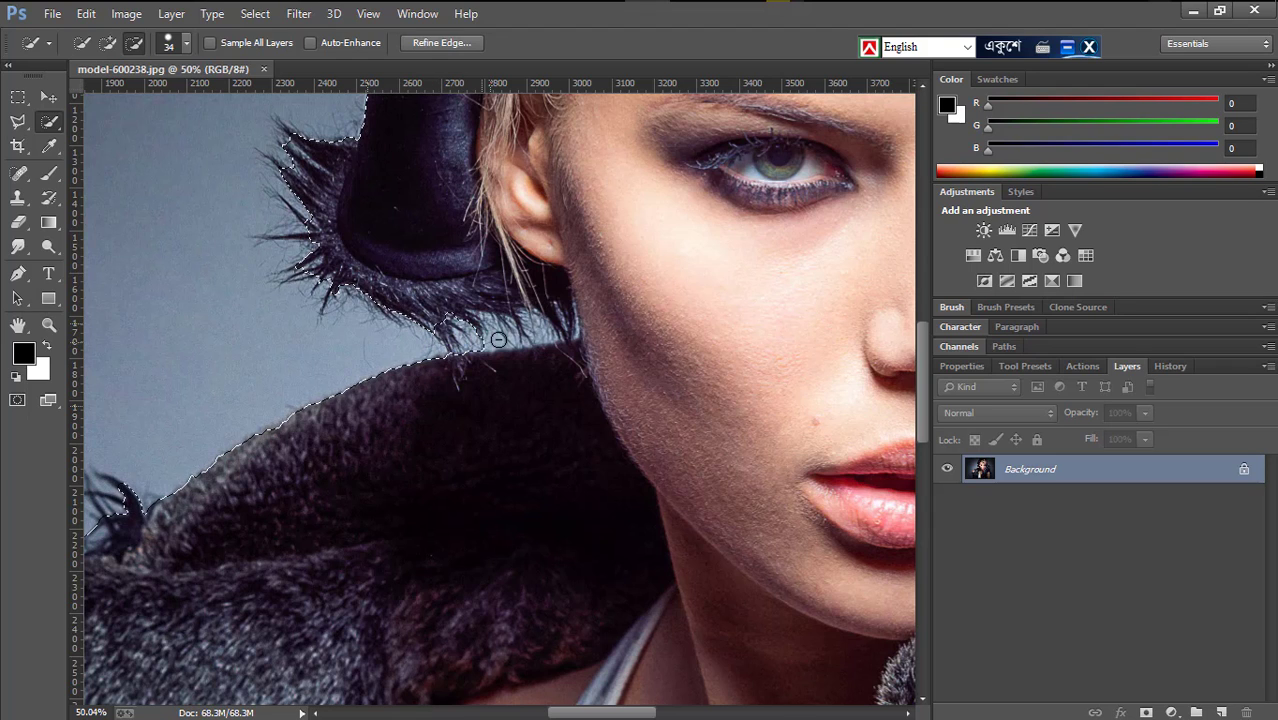
left_click(376, 235)
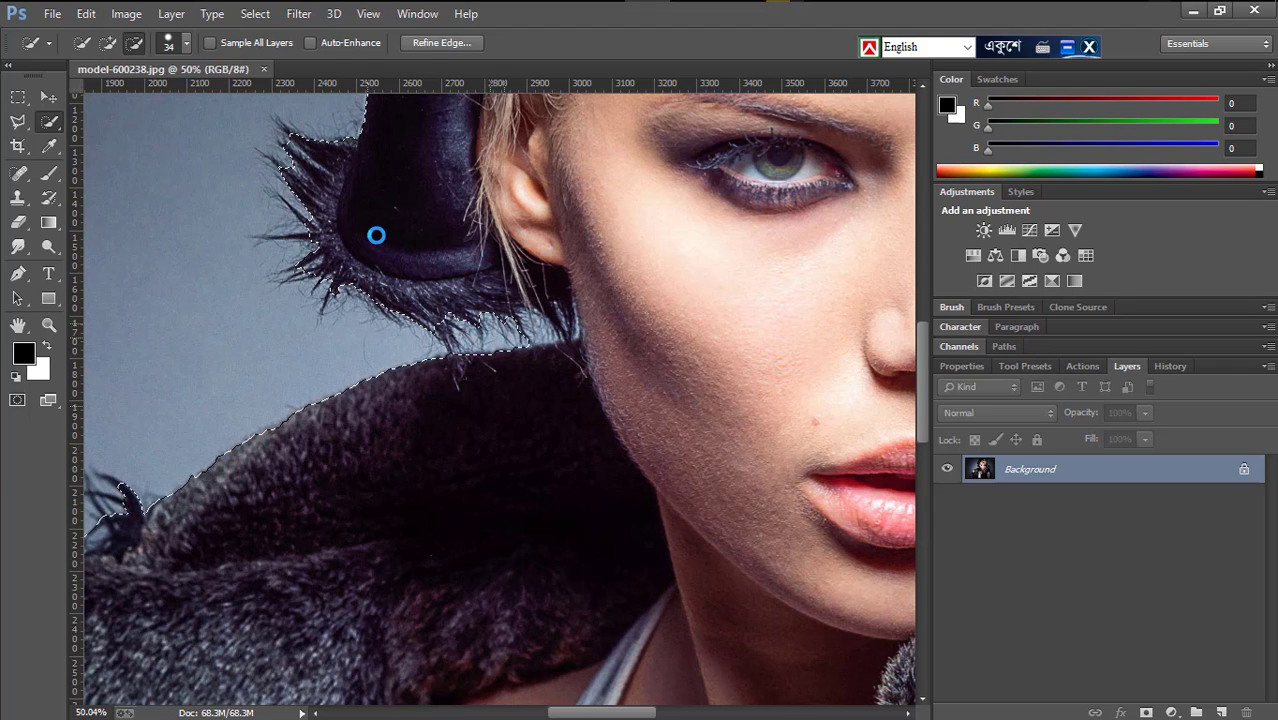
left_click(187, 43)
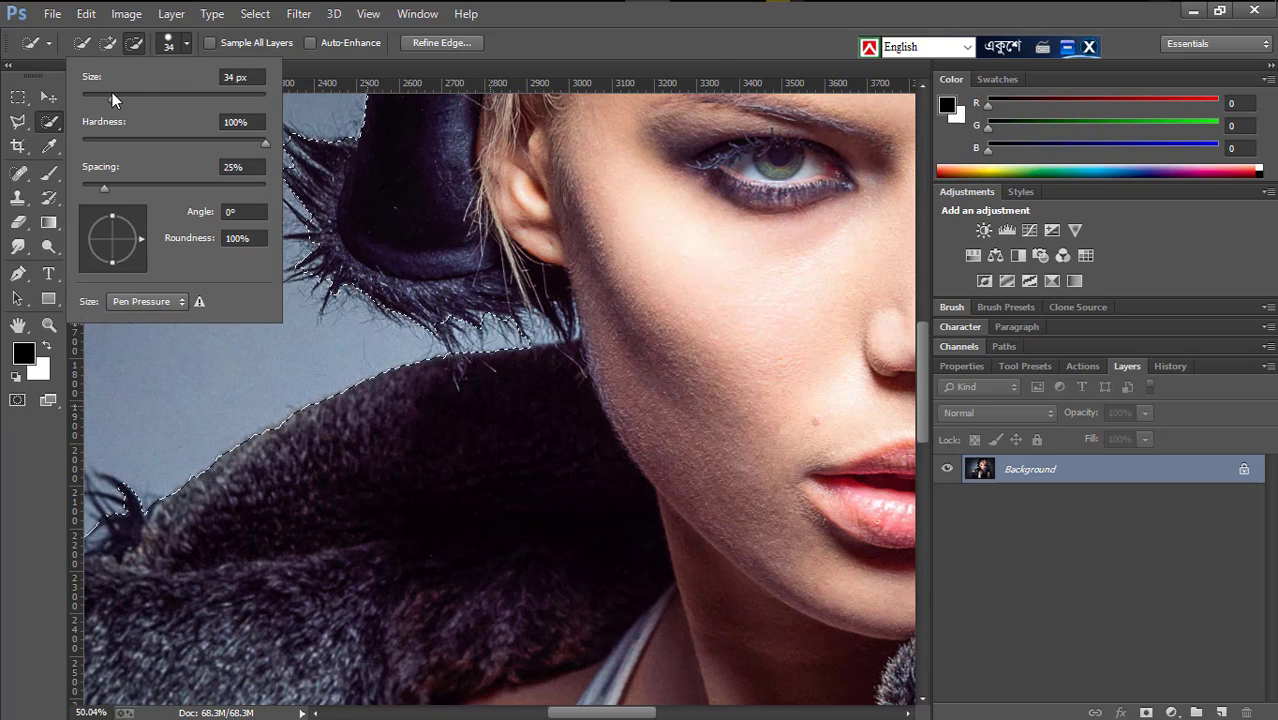
left_click(187, 41)
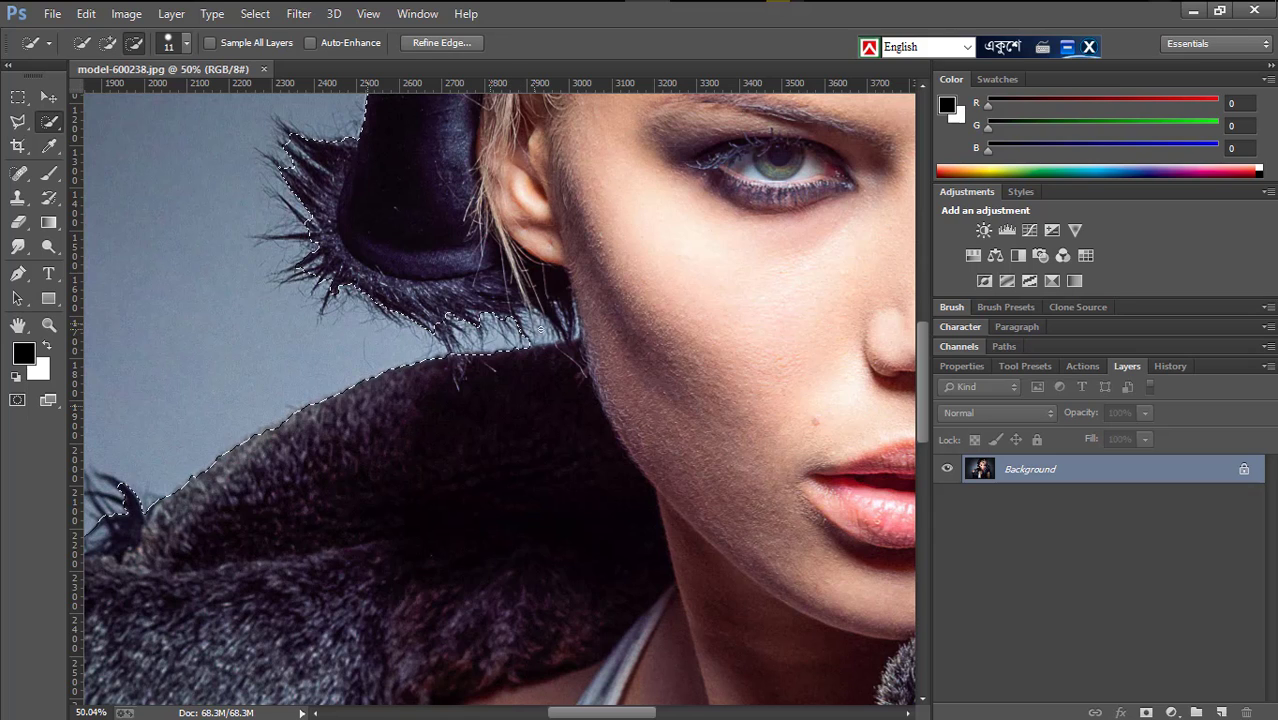
left_click_drag(540, 327, 565, 322)
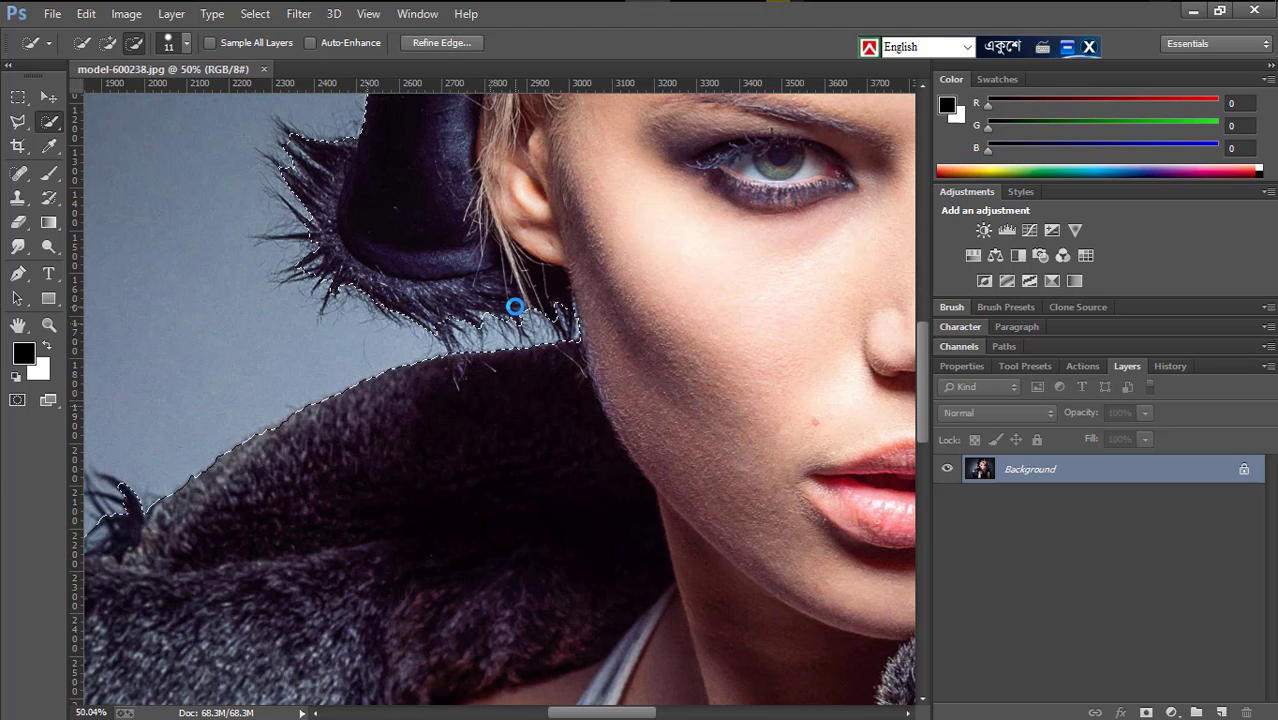
left_click(580, 327)
mouse_move(487, 331)
left_mouse_down()
mouse_move(476, 326)
mouse_move(555, 306)
left_mouse_up()
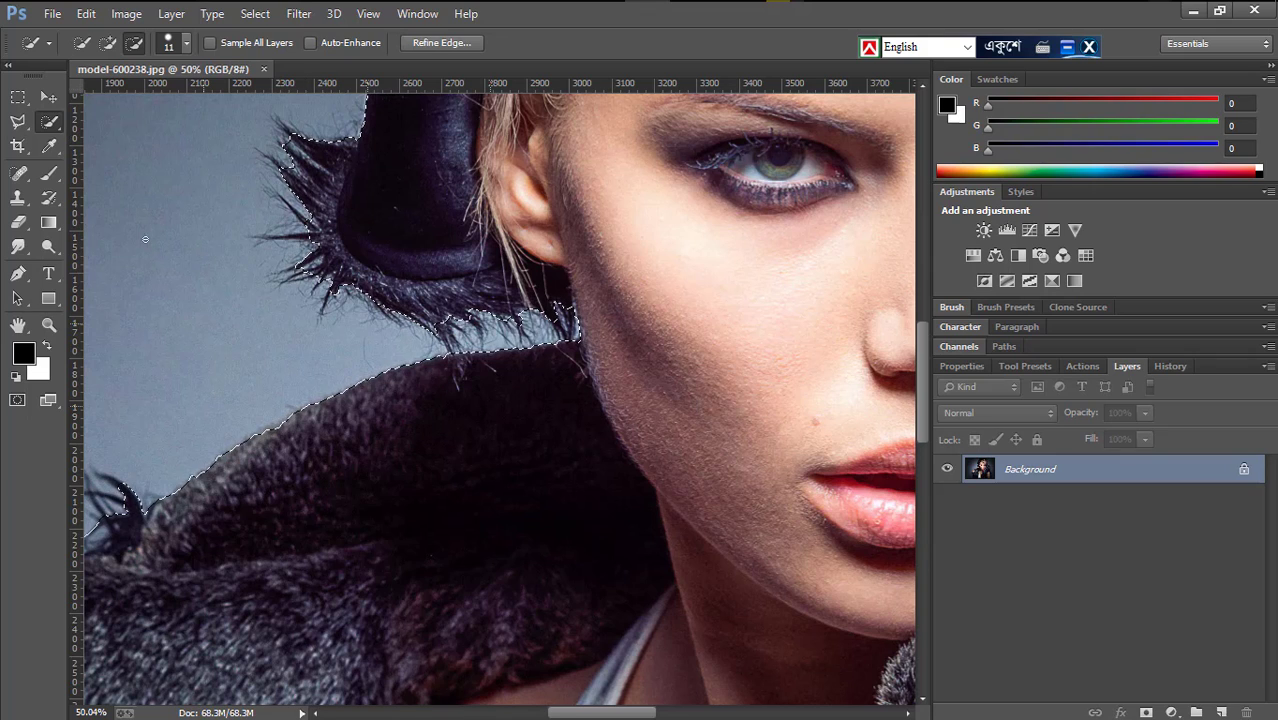
Step: Zoom in closely on the fur collar edge
left_click(48, 324)
scroll(400, 343, "down", 3)
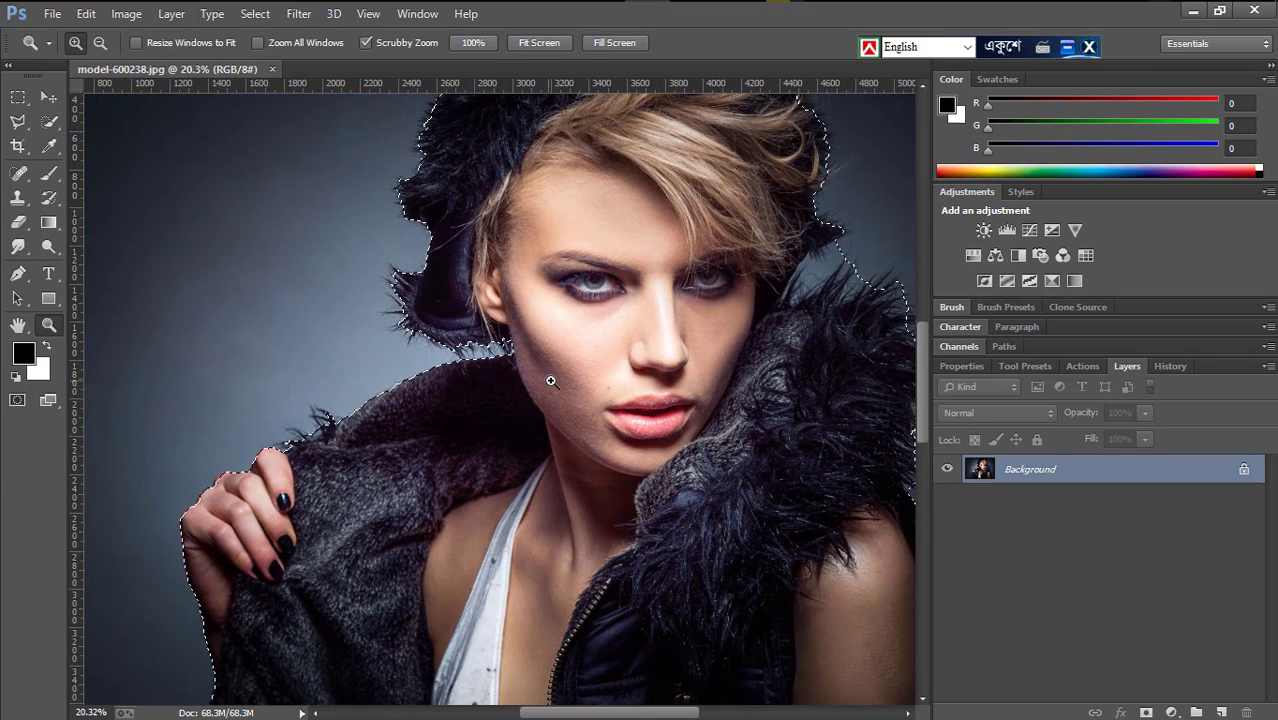
scroll(467, 455, "down", 2)
scroll(467, 454, "down", 3)
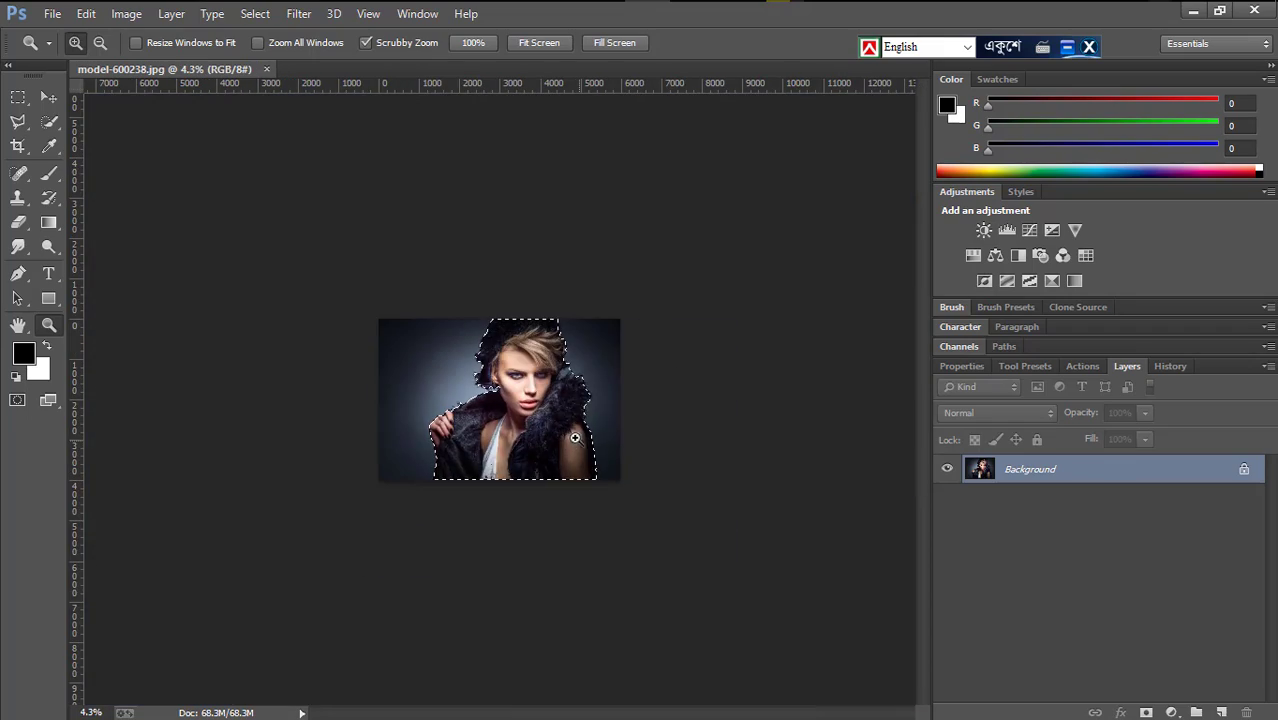
scroll(676, 374, "up", 3)
scroll(736, 374, "up", 3)
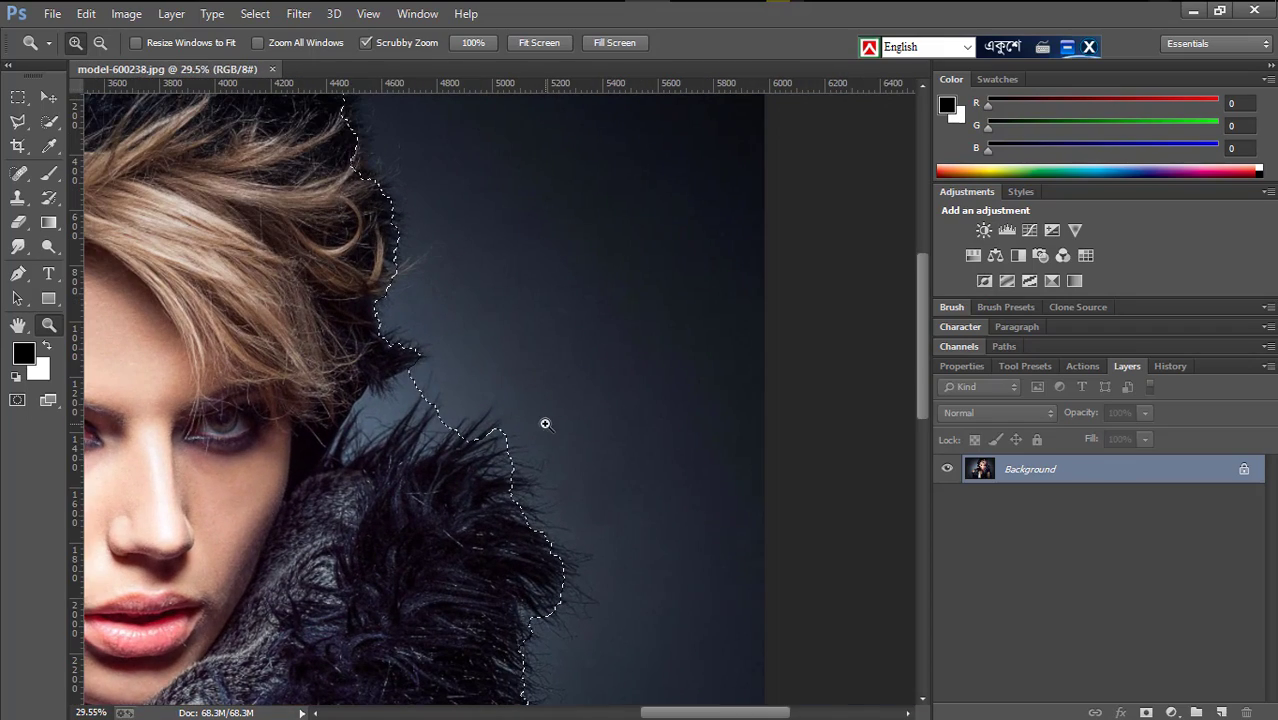
scroll(690, 610, "down", 2)
scroll(620, 540, "down", 3)
left_click_drag(573, 521, 598, 531)
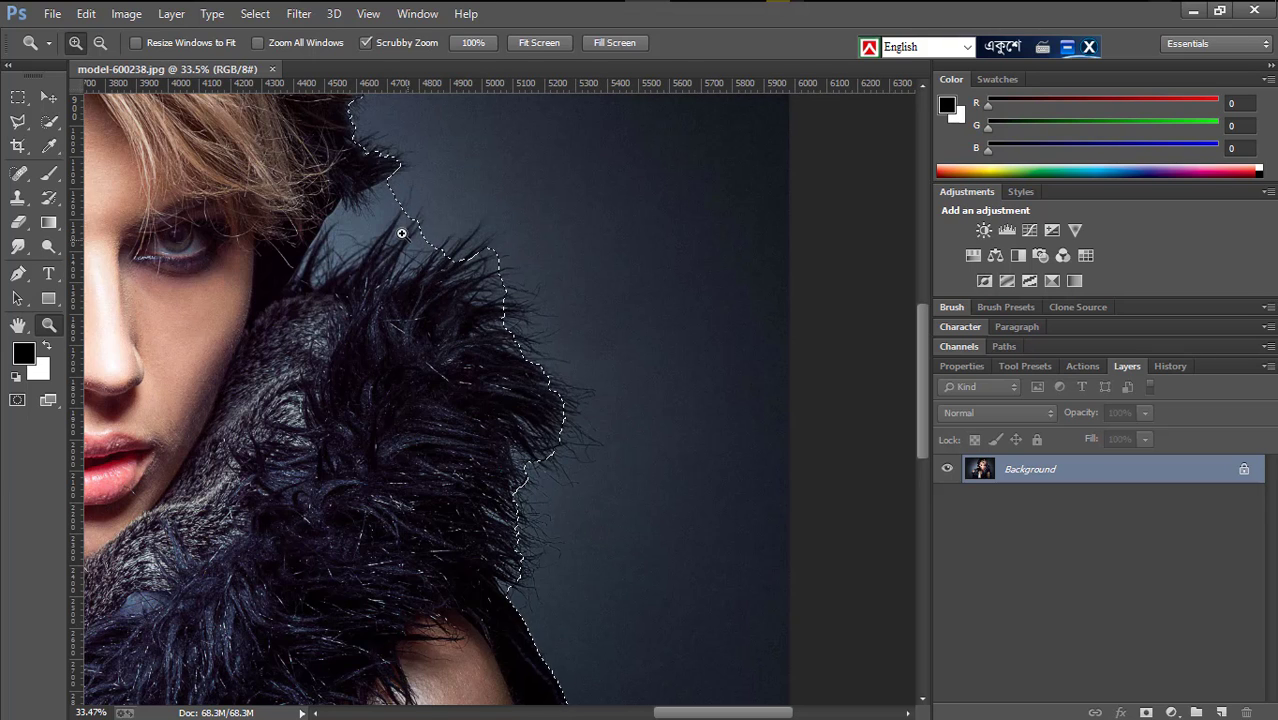
scroll(404, 235, "up", 1)
left_click(44, 149)
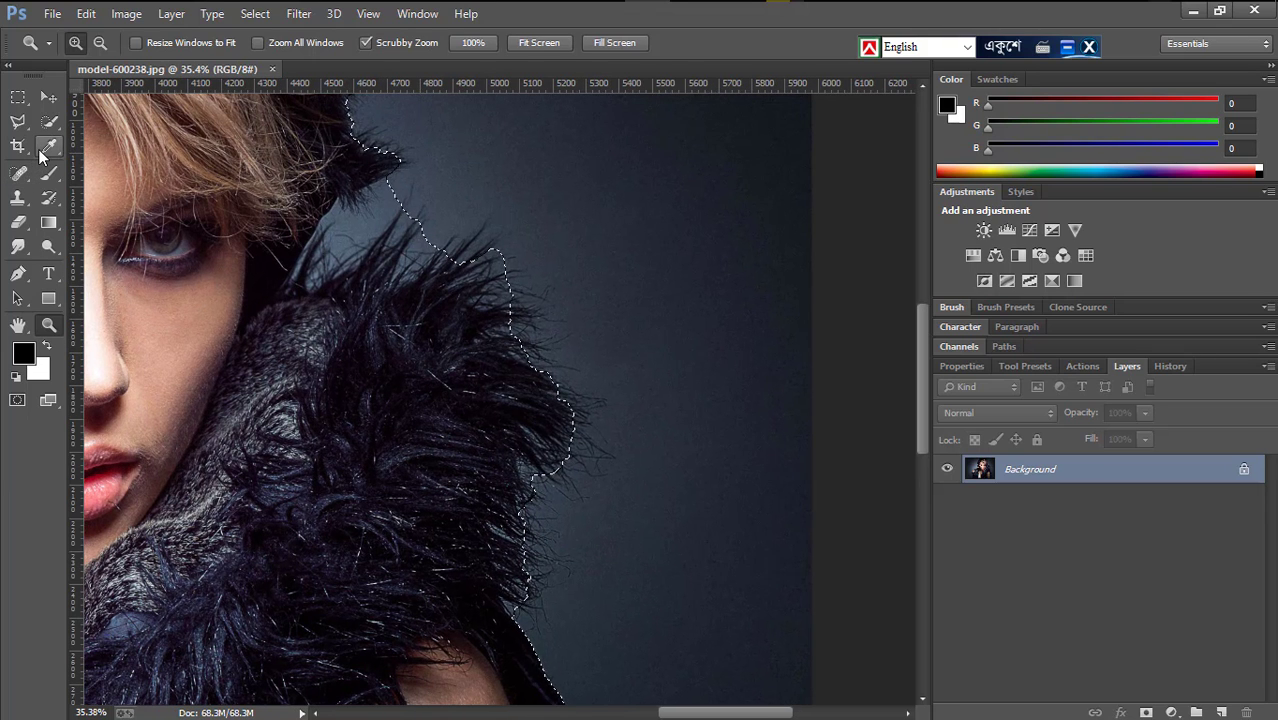
Step: Add the wispy fur tips and outer strands to the selection with Quick Selection
left_click(49, 121)
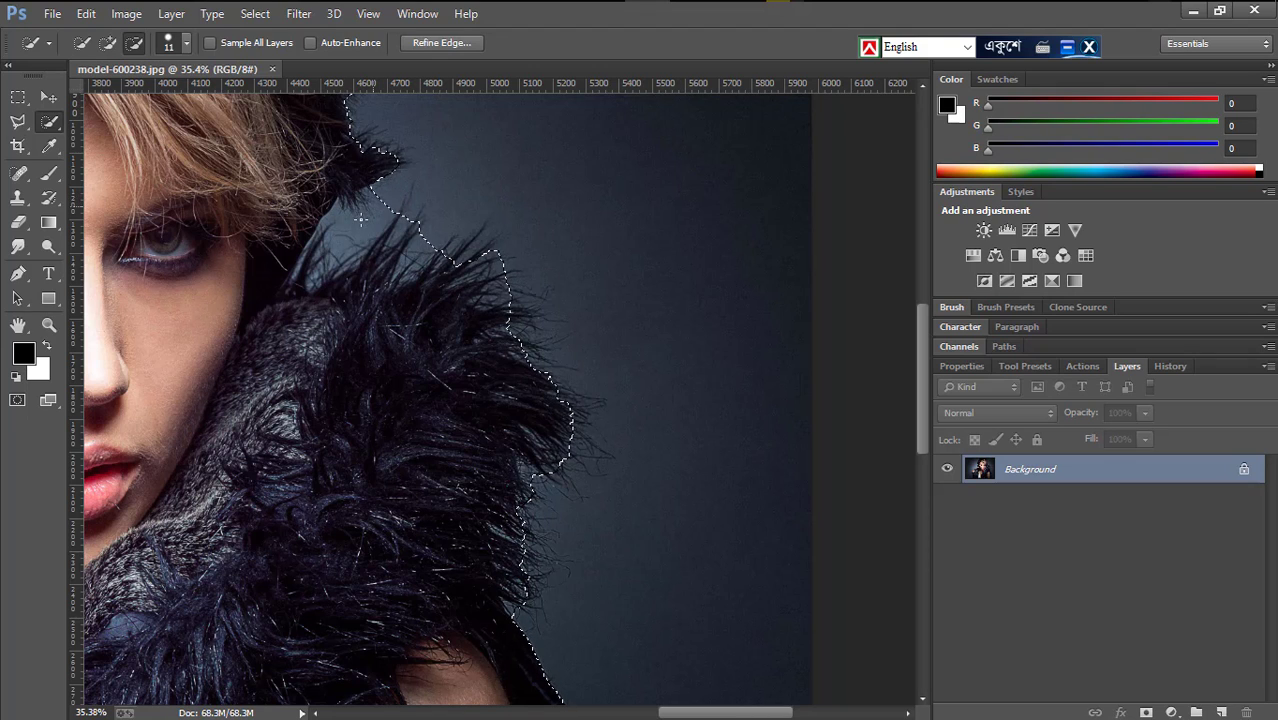
mouse_move(361, 218)
left_mouse_down()
mouse_move(310, 282)
mouse_move(405, 224)
mouse_move(411, 257)
left_mouse_up()
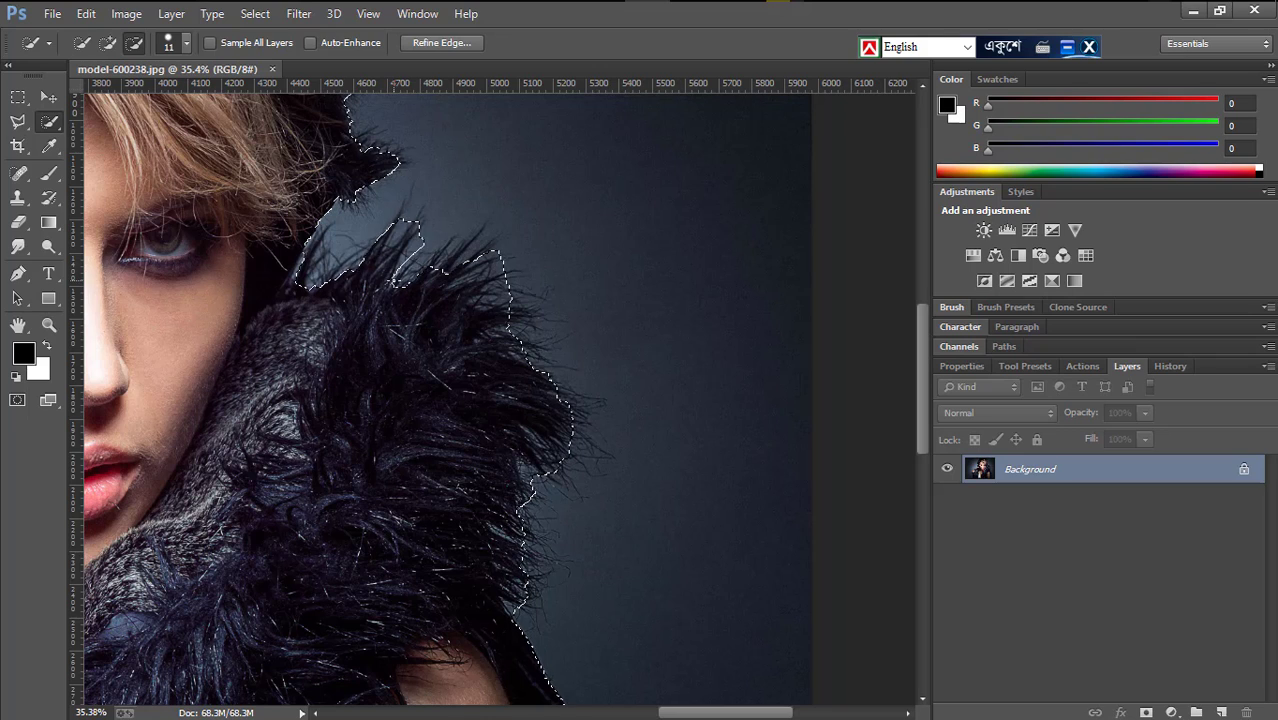
left_click(431, 257)
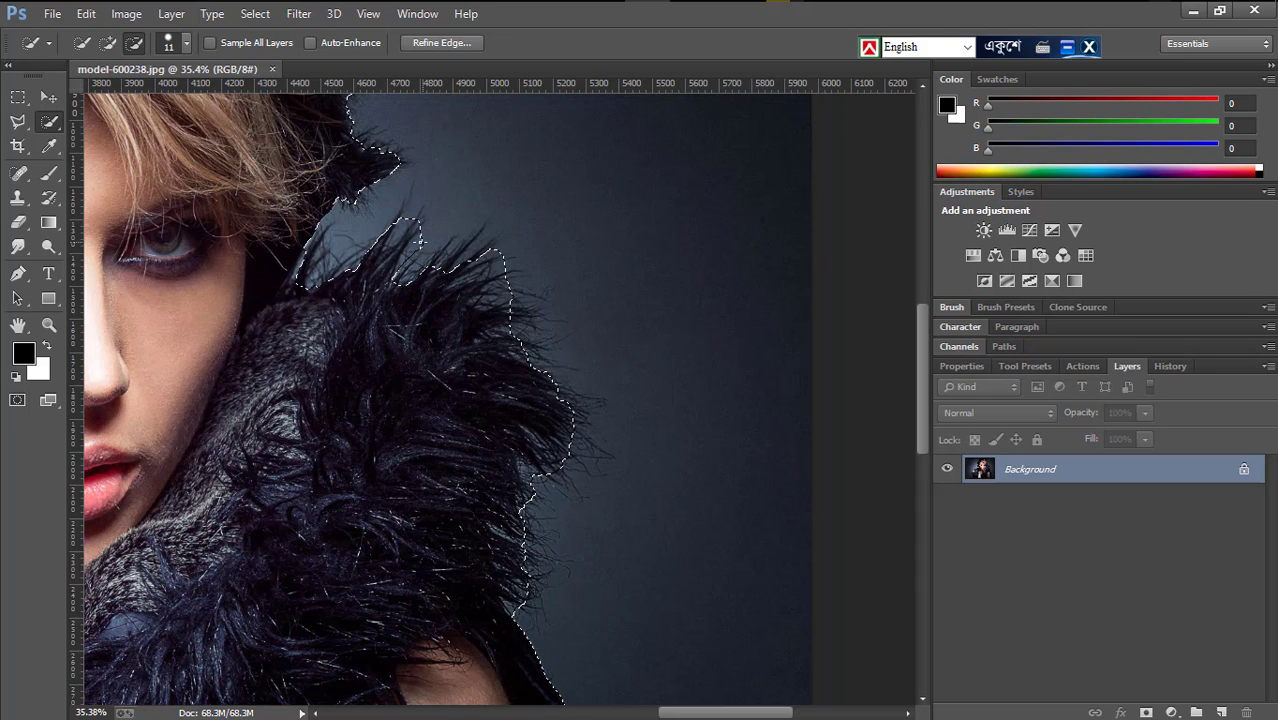
left_click(516, 244)
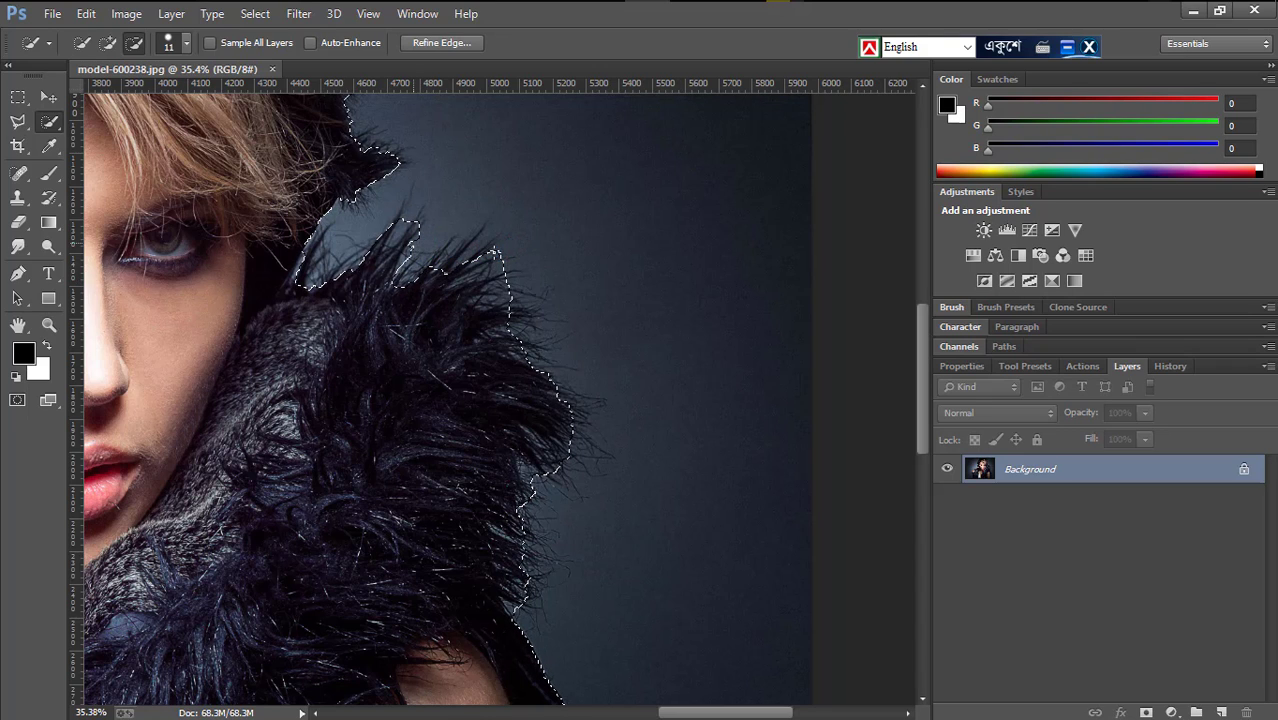
left_click(530, 321)
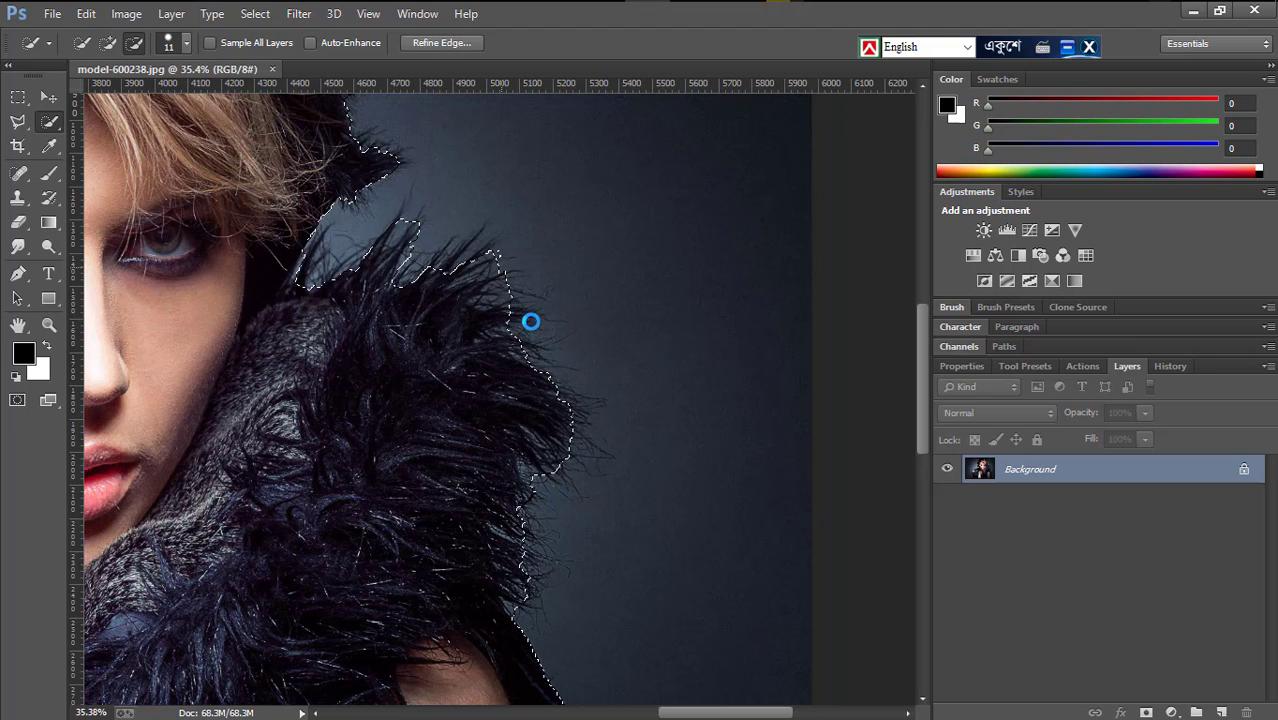
left_click(503, 258)
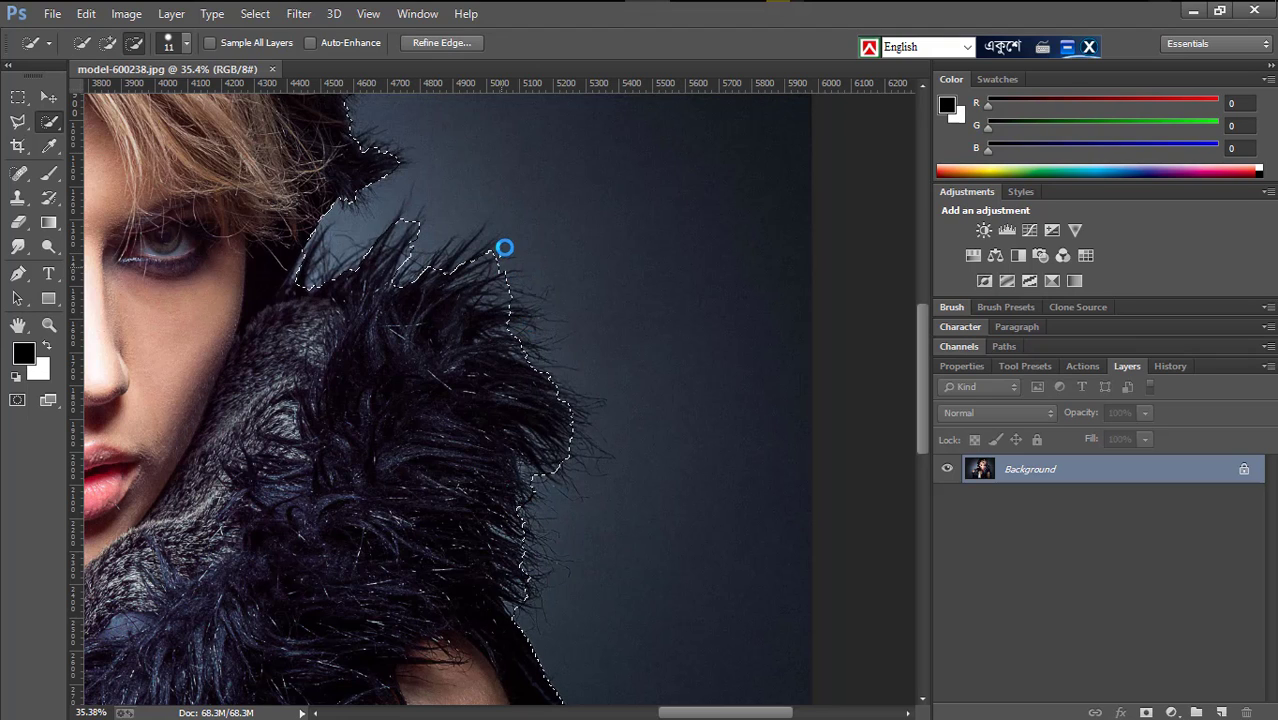
left_click(530, 311)
scroll(528, 308, "down", 1)
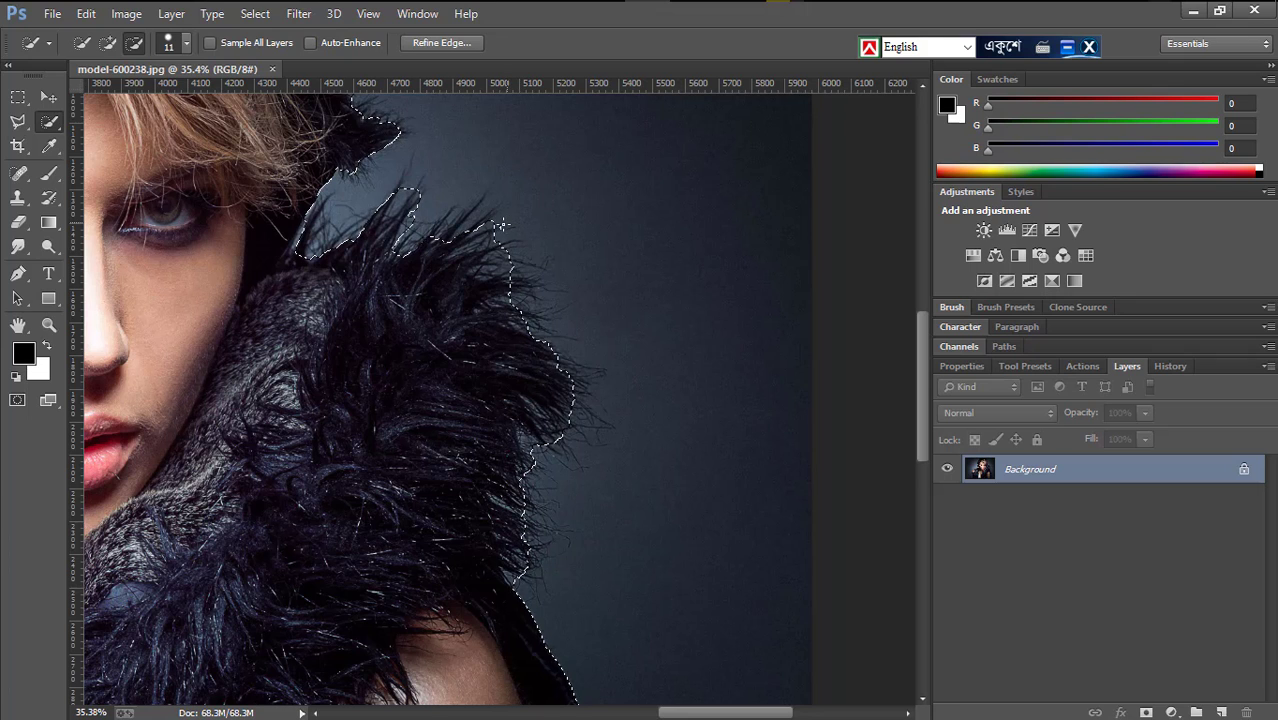
left_click_drag(542, 276, 591, 290)
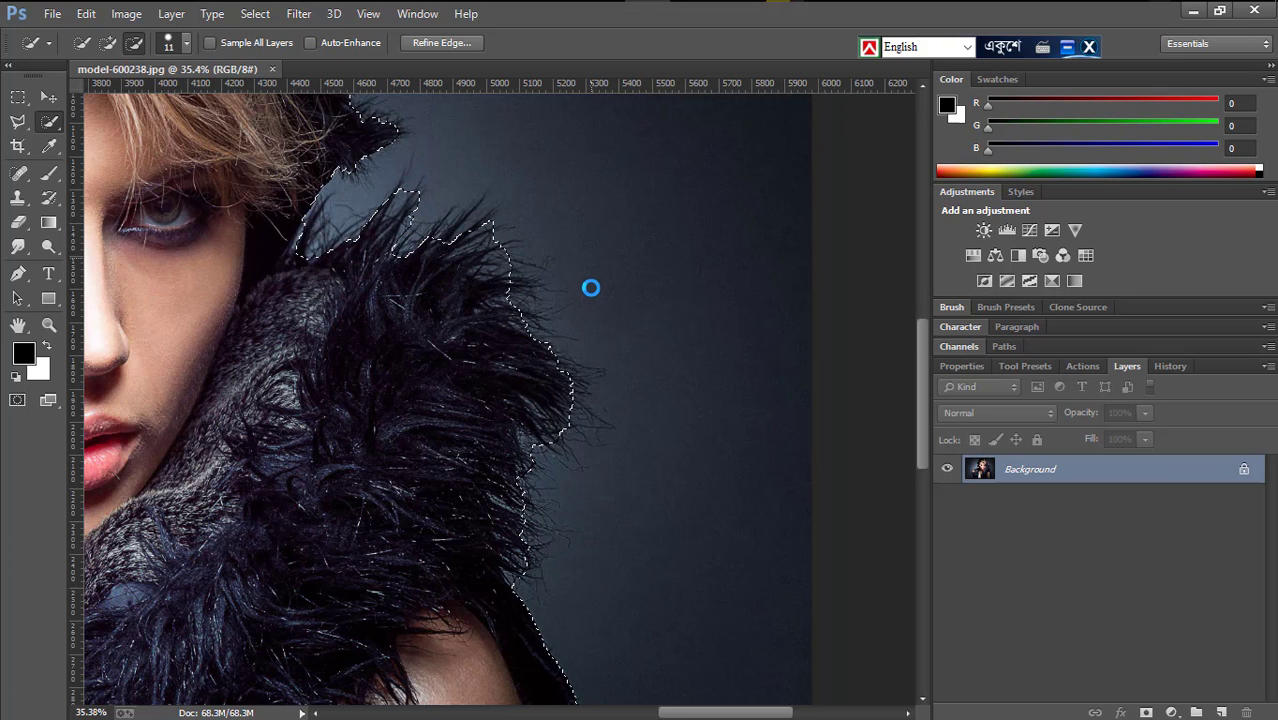
scroll(591, 287, "down", 1)
Step: Zoom out to review the whole selection around the model
left_click(48, 324)
mouse_move(408, 293)
left_mouse_down()
mouse_move(355, 293)
mouse_move(564, 252)
left_mouse_up()
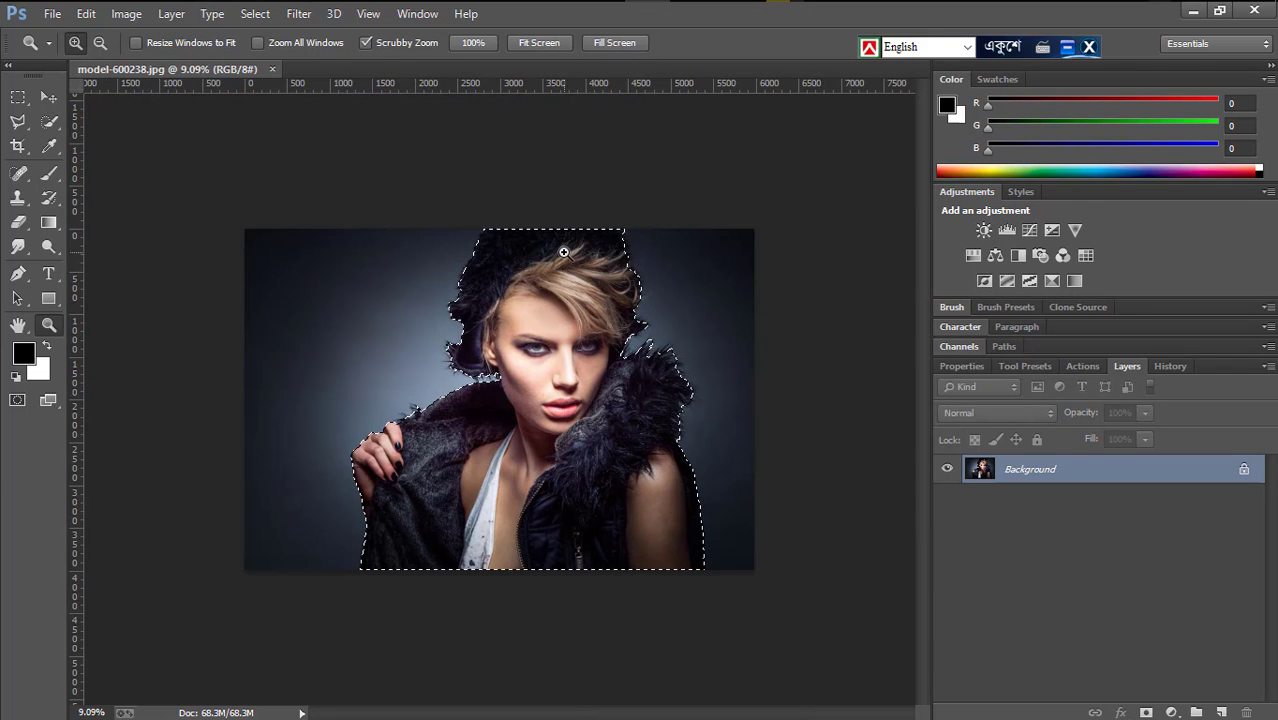
left_click_drag(639, 251, 648, 255)
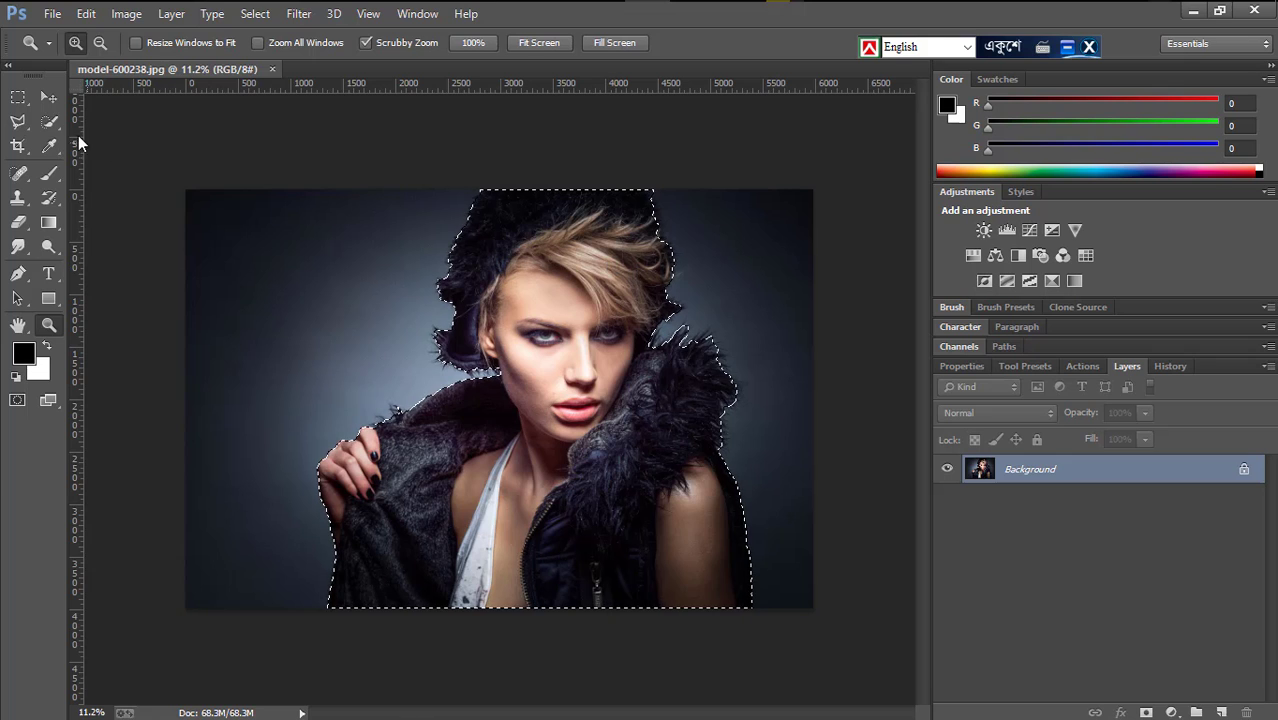
left_click(46, 101)
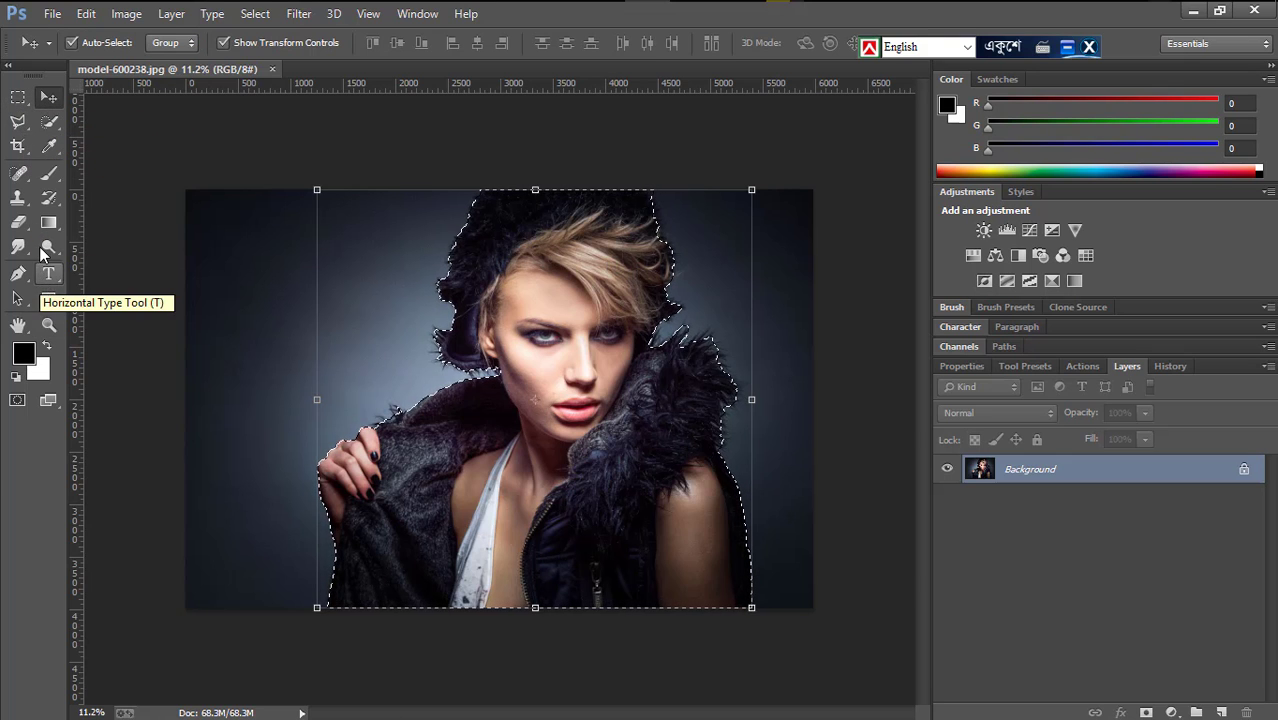
left_click(49, 120)
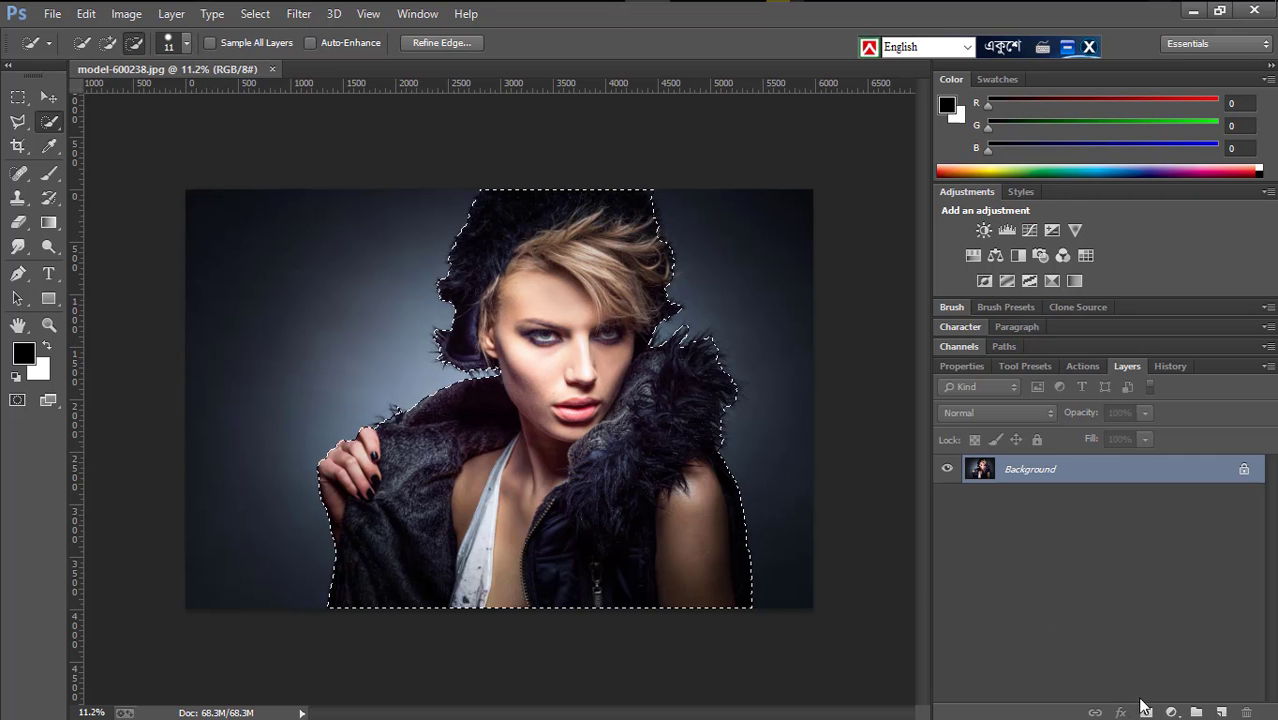
Step: Add a layer mask to Layer 0 from the selection, hiding the background
left_click(1144, 709)
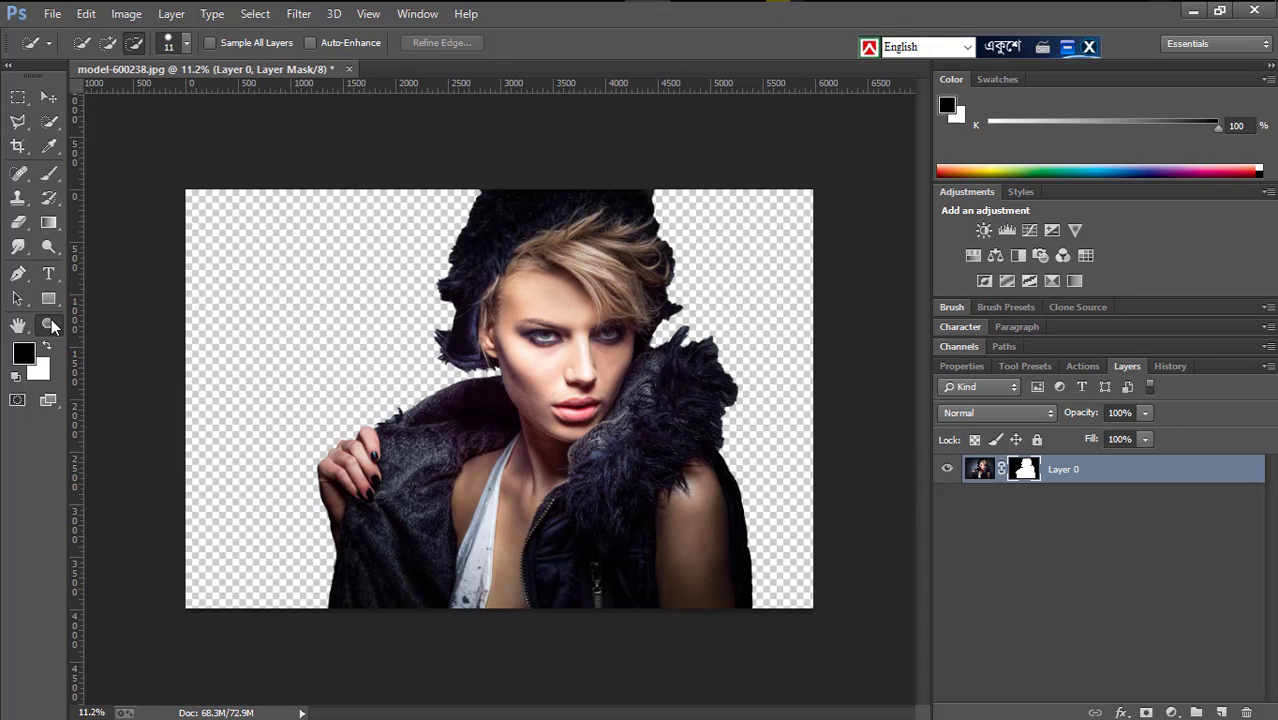
left_click(49, 325)
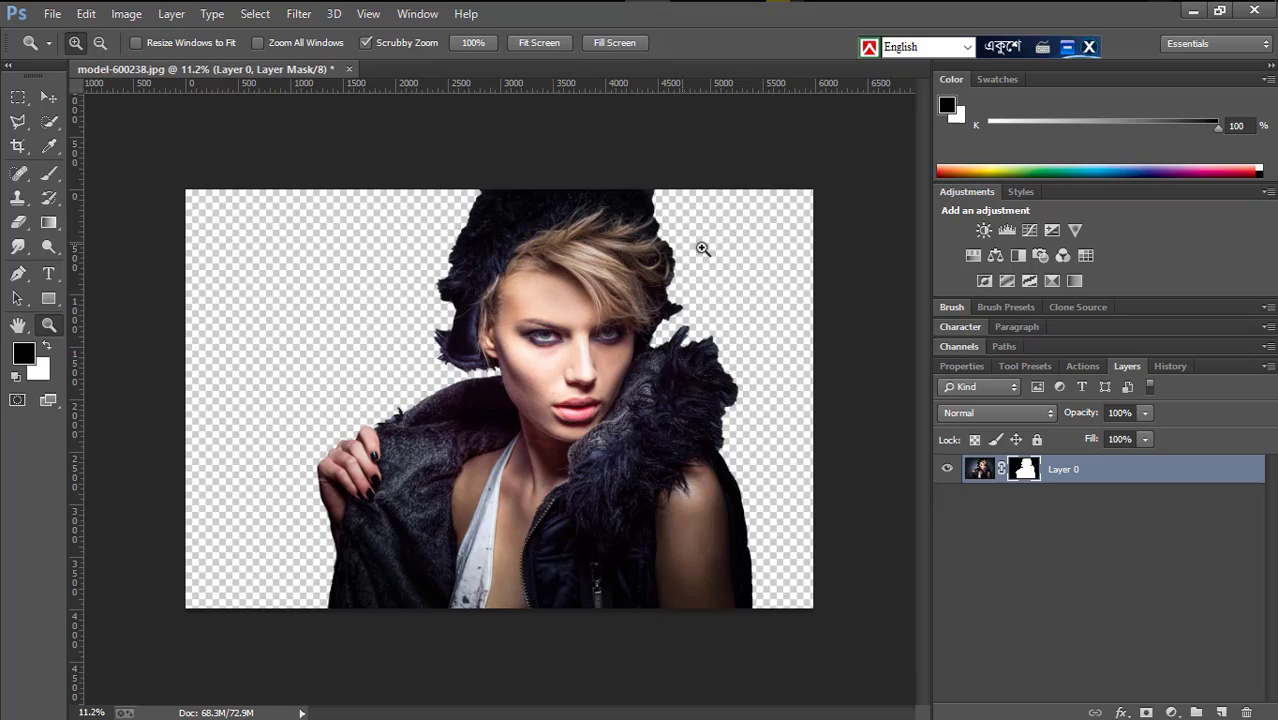
mouse_move(699, 248)
left_mouse_down()
mouse_move(681, 249)
mouse_move(725, 218)
mouse_move(764, 380)
left_mouse_up()
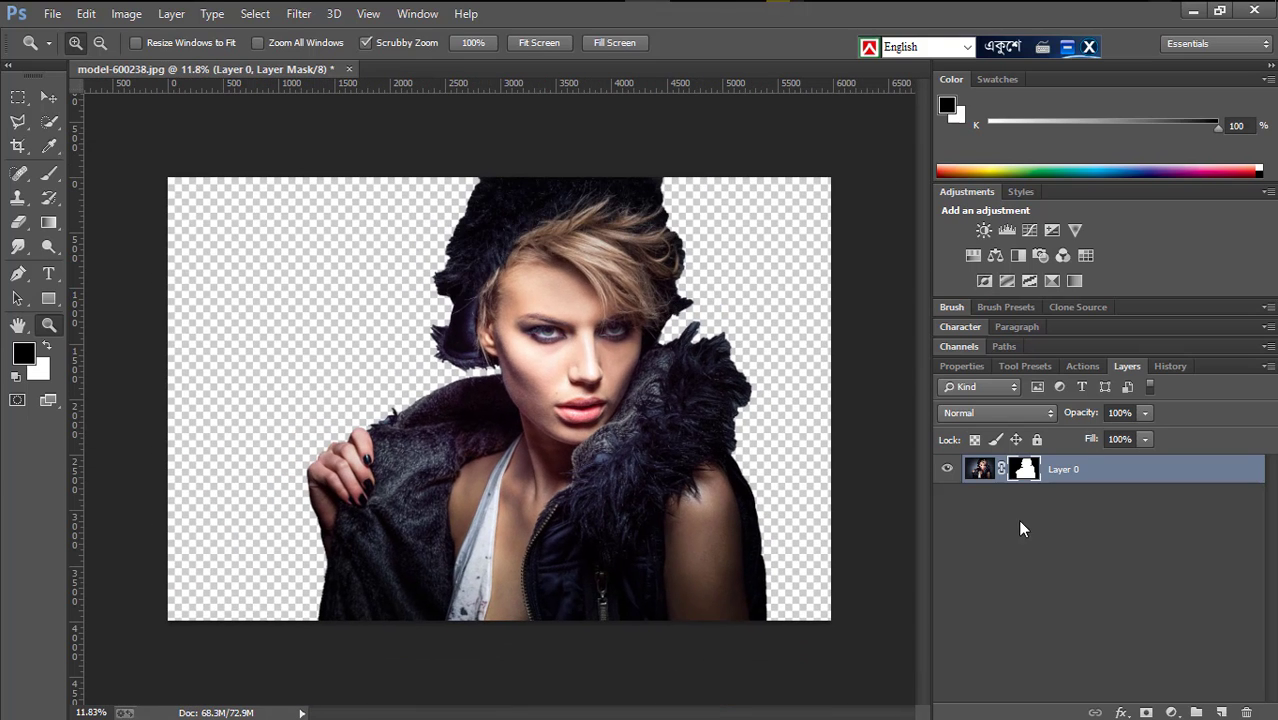
Step: Zoom in on the model's head and bring up the layer mask thumbnail's context menu
right_click(1024, 470)
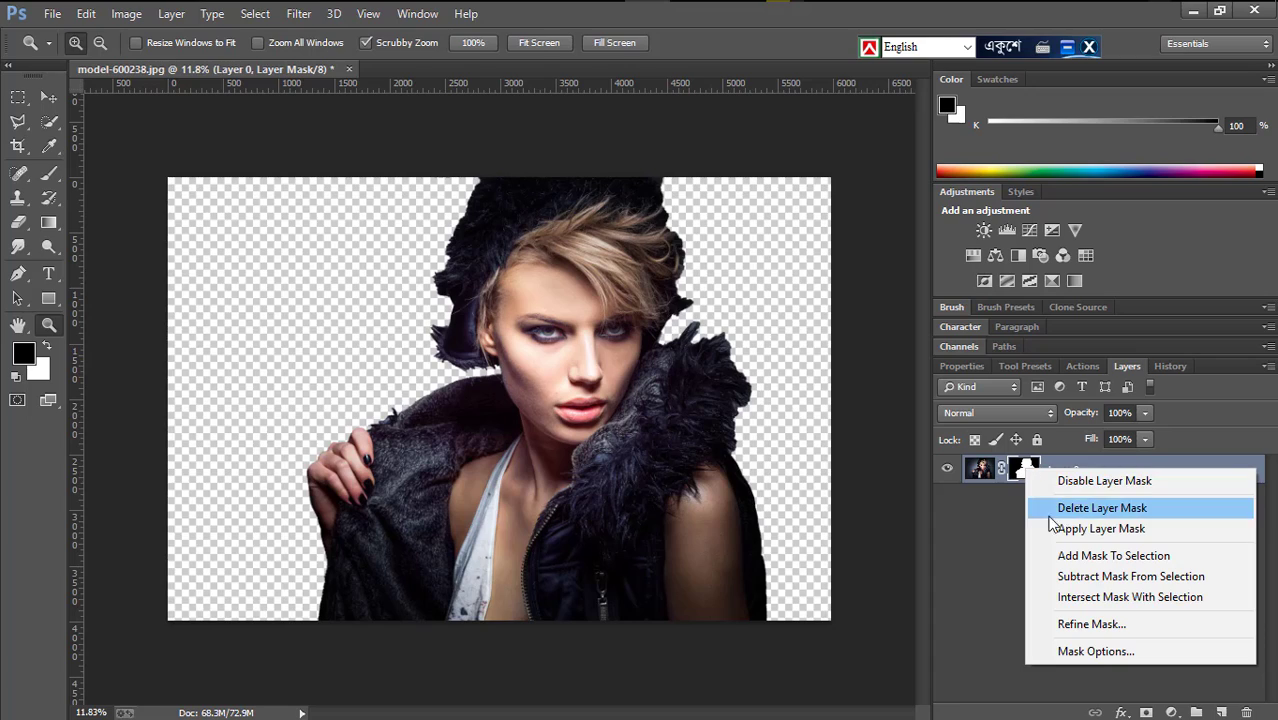
left_click(713, 281)
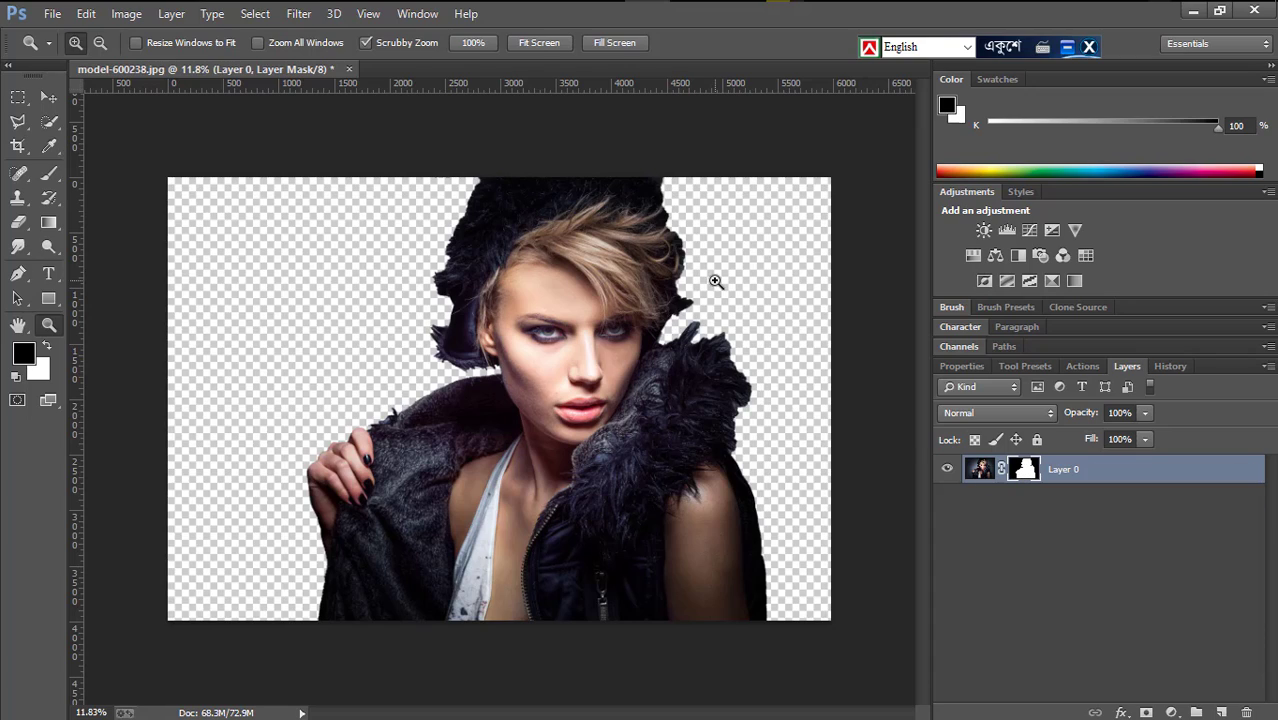
left_click_drag(714, 281, 746, 305)
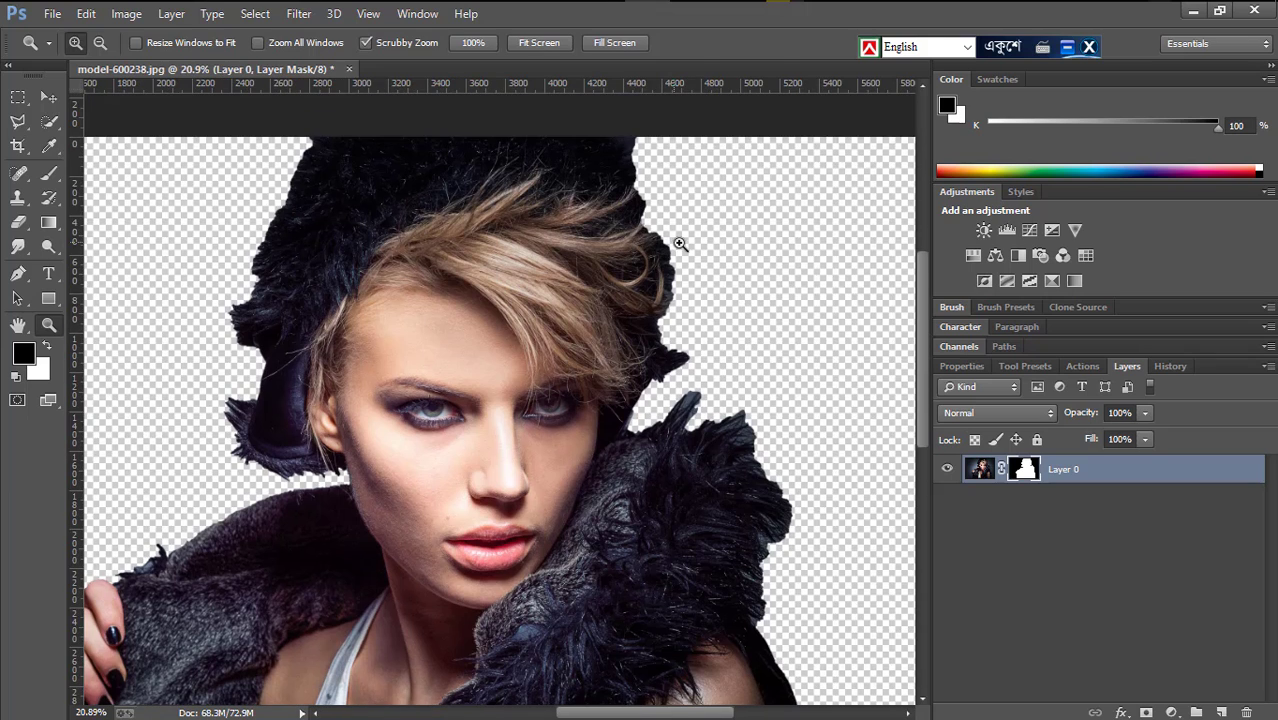
left_click_drag(679, 243, 691, 248)
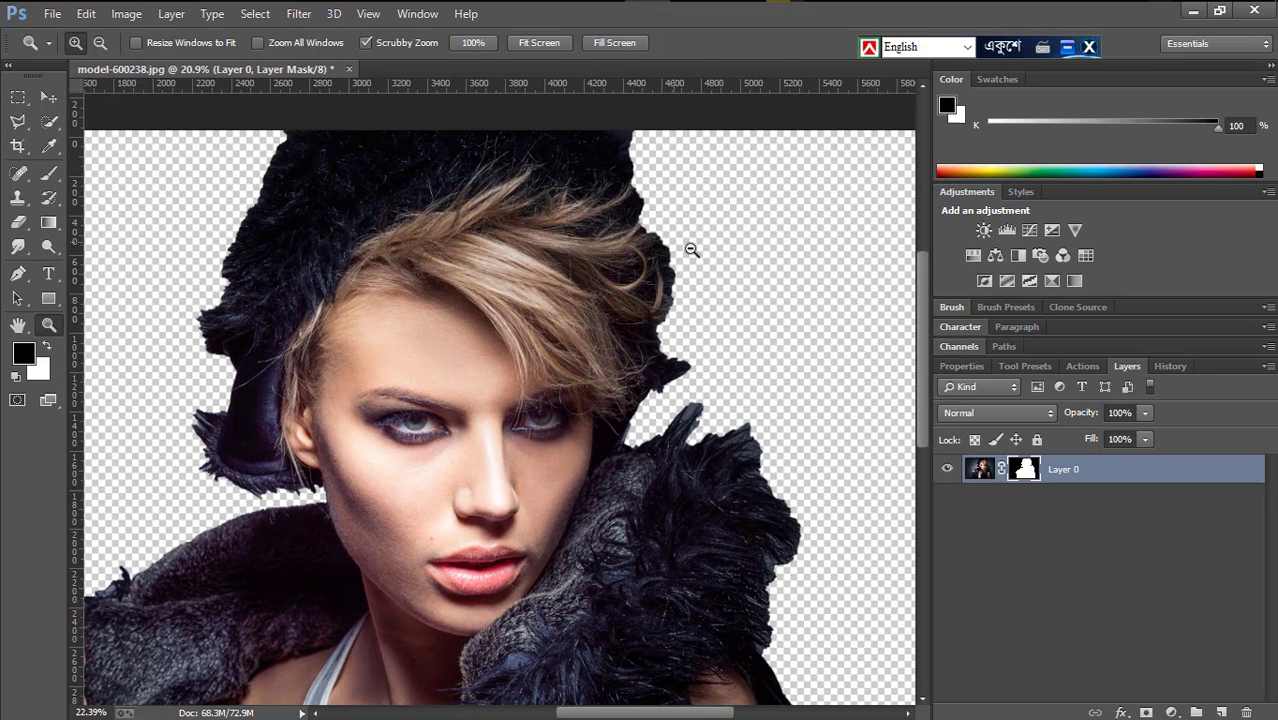
right_click(1030, 476)
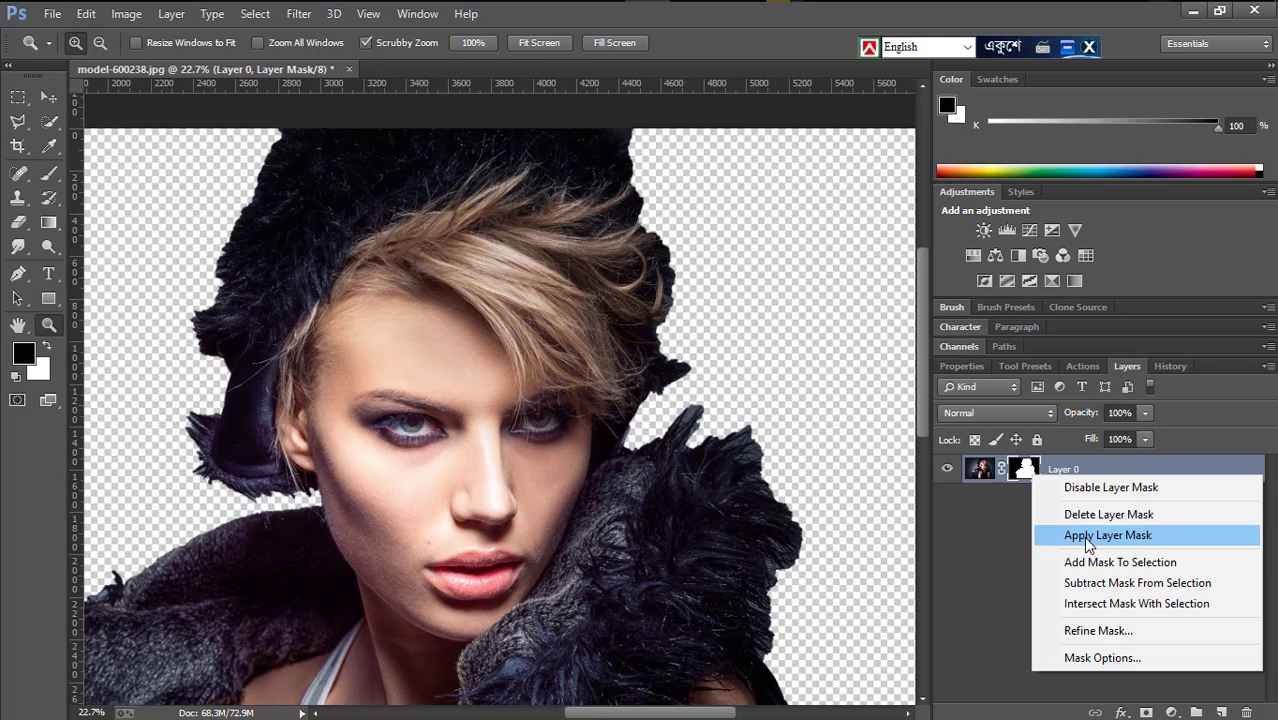
Step: Open Refine Mask and set the Refine Radius brush size to 46
left_click(1091, 630)
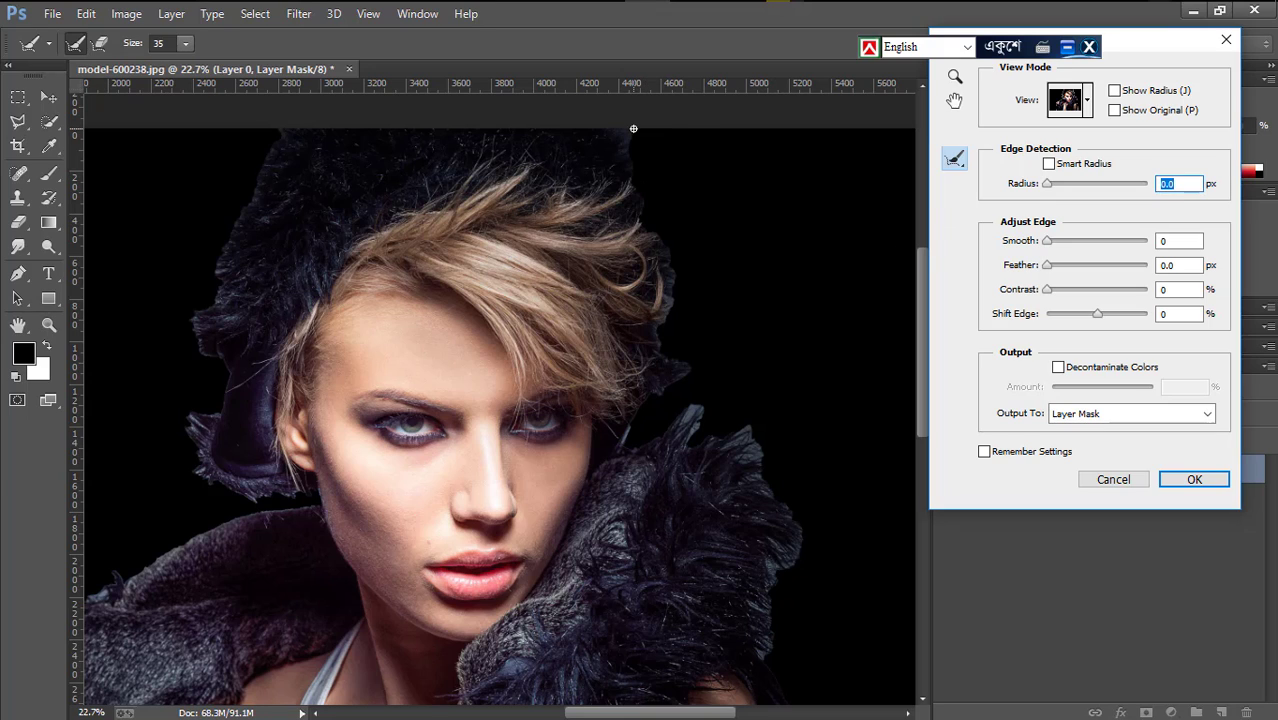
left_click(186, 44)
left_click_drag(192, 63, 196, 63)
Step: Paint refinement over the hat top, the hair and hat edge, and the fur collar
mouse_move(630, 127)
left_mouse_down()
mouse_move(645, 227)
mouse_move(670, 256)
left_mouse_up()
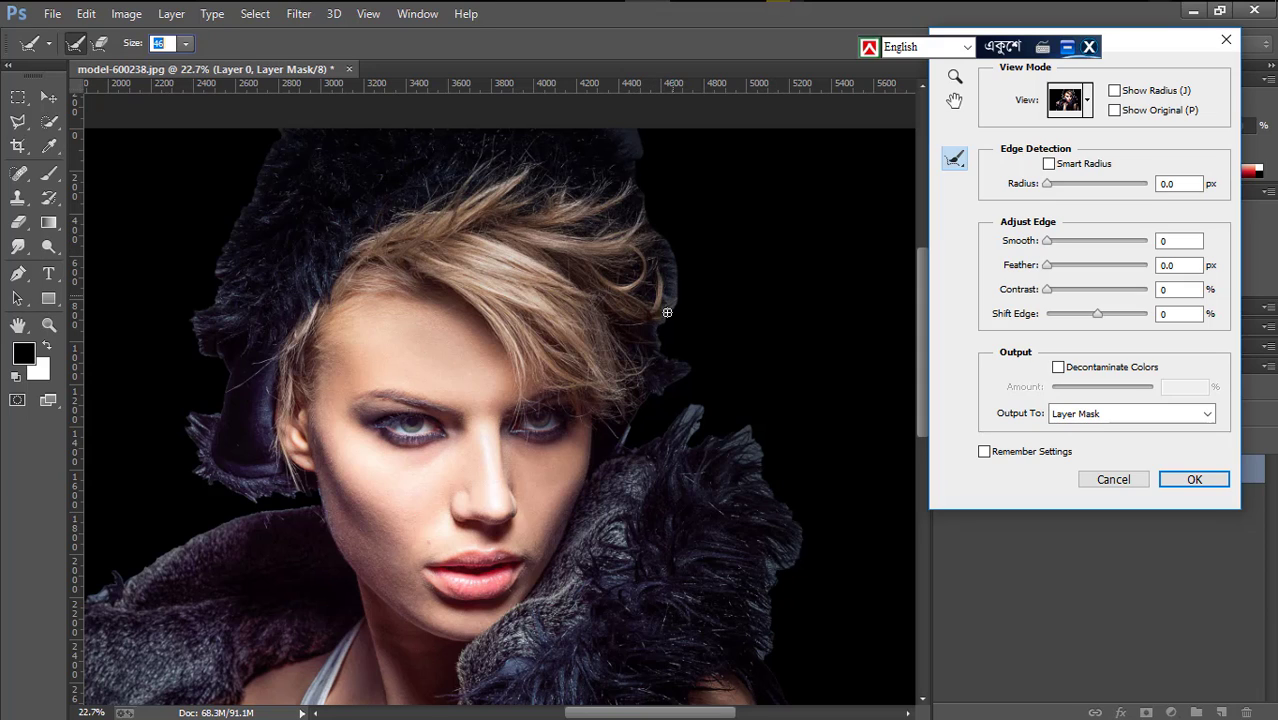
mouse_move(667, 312)
left_mouse_down()
mouse_move(661, 389)
mouse_move(631, 424)
left_mouse_up()
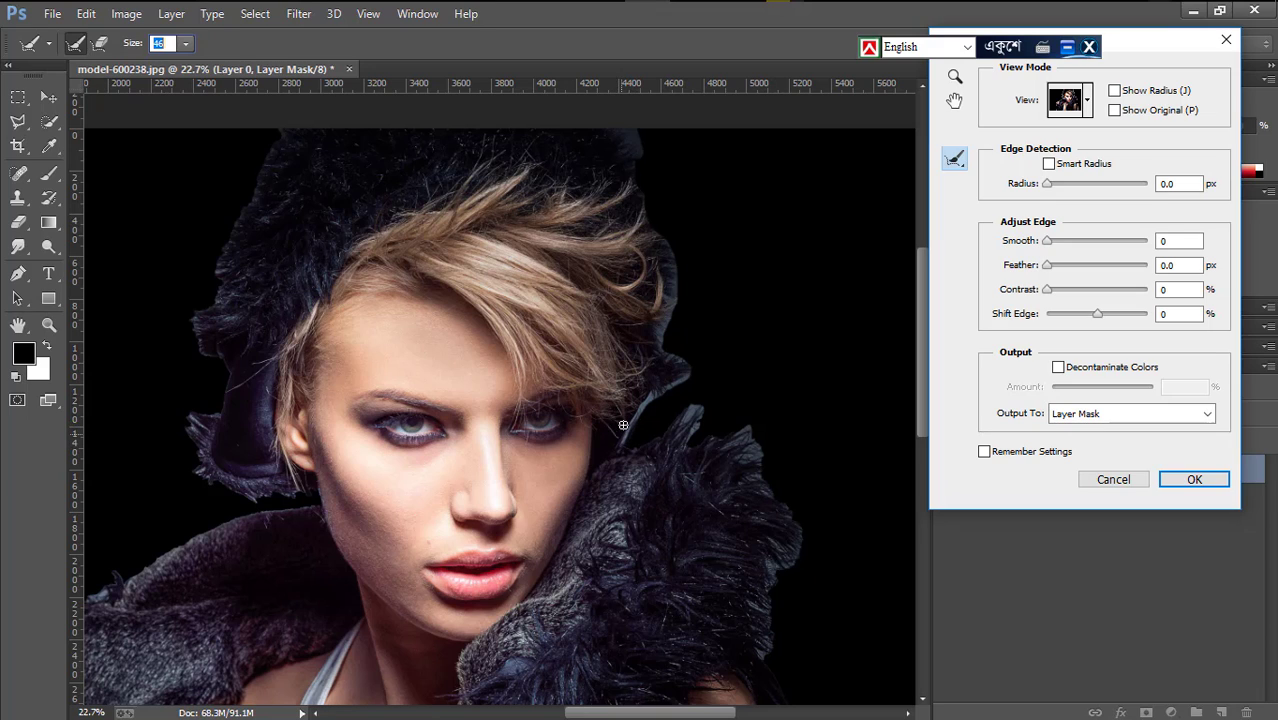
mouse_move(598, 444)
left_mouse_down()
mouse_move(628, 445)
mouse_move(681, 413)
mouse_move(686, 446)
mouse_move(749, 428)
mouse_move(770, 496)
mouse_move(747, 444)
mouse_move(761, 482)
mouse_move(797, 528)
mouse_move(767, 575)
mouse_move(763, 655)
mouse_move(785, 576)
left_mouse_up()
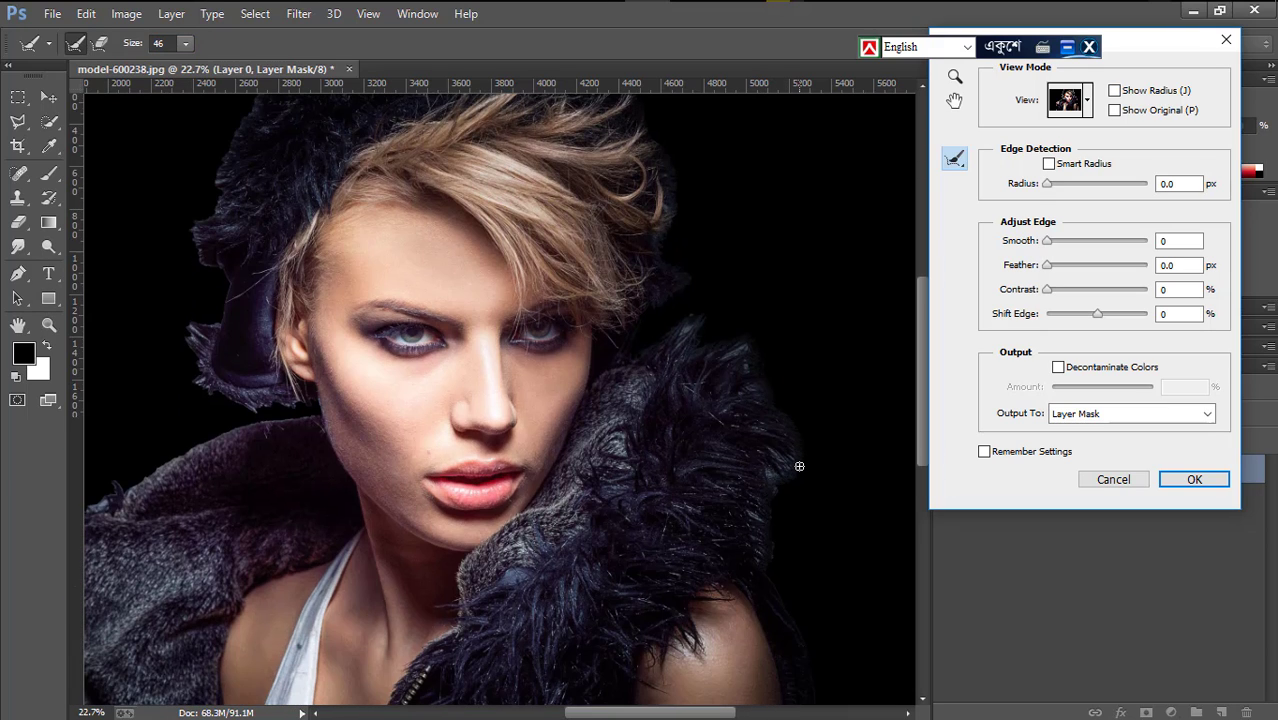
Step: Refine the mask edge along the shoulder fur with the Refine Radius tool
scroll(799, 466, "down", 1)
scroll(798, 466, "down", 3)
scroll(799, 465, "down", 2)
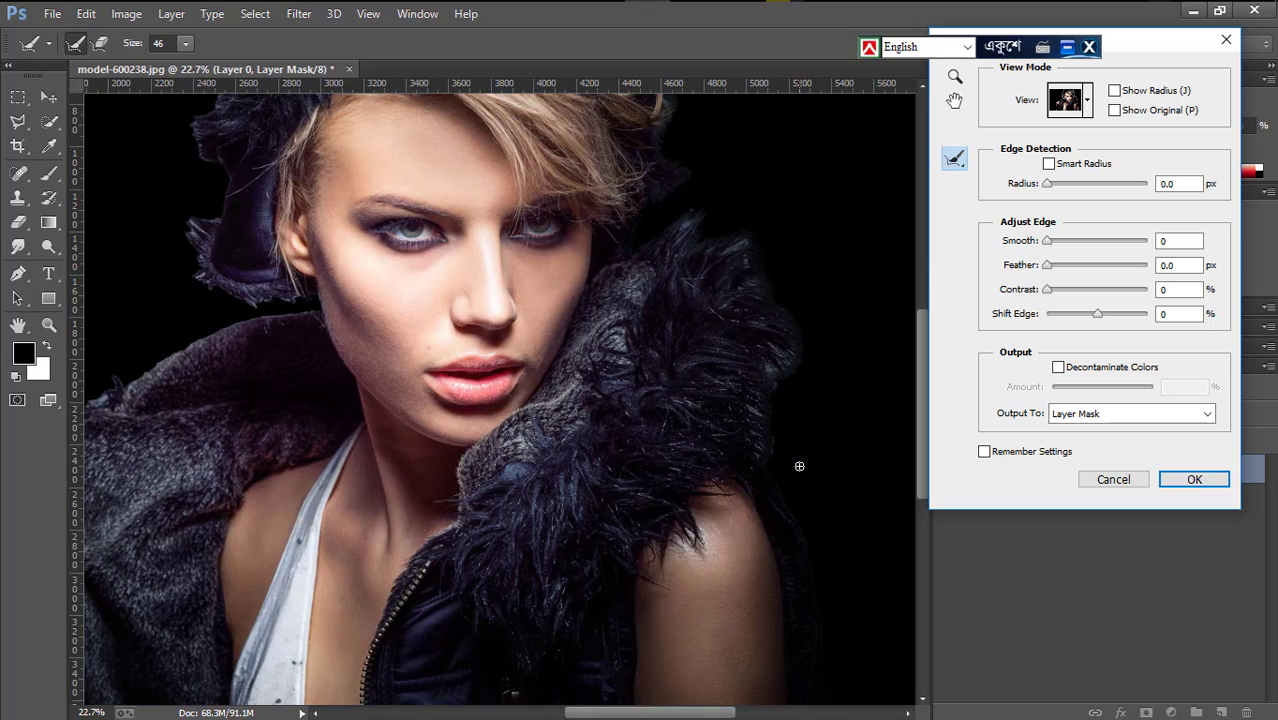
scroll(799, 429, "down", 3)
scroll(800, 422, "down", 2)
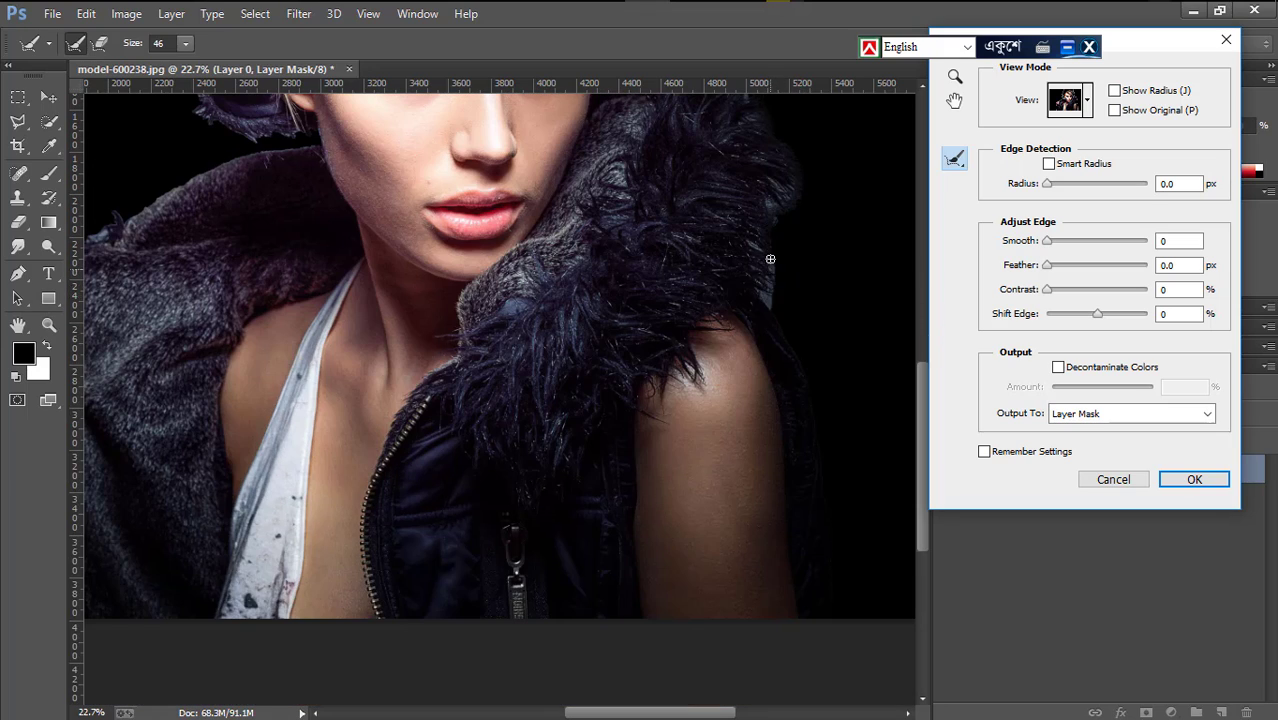
mouse_move(765, 307)
left_mouse_down()
mouse_move(801, 378)
mouse_move(836, 597)
left_mouse_up()
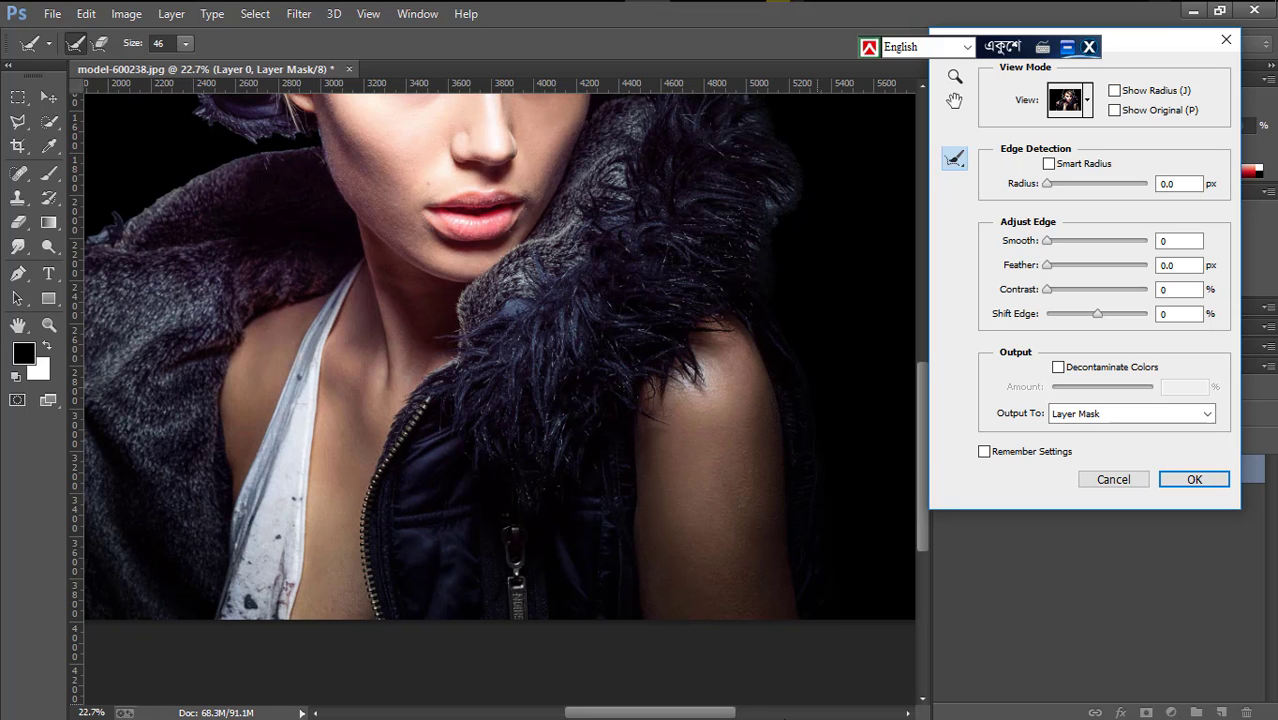
left_click_drag(735, 713, 645, 714)
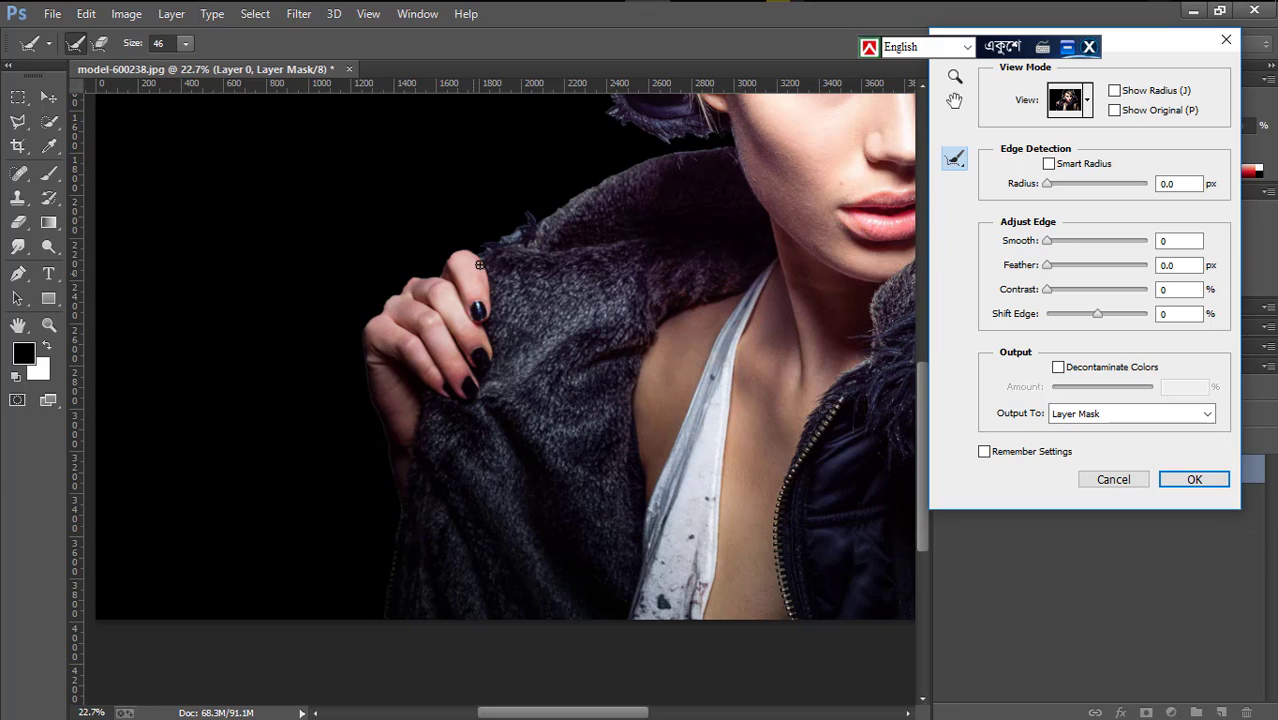
Step: Refine the upper fur collar edge and the fur and hair beside the face
mouse_move(483, 247)
left_mouse_down()
mouse_move(668, 153)
mouse_move(724, 148)
left_mouse_up()
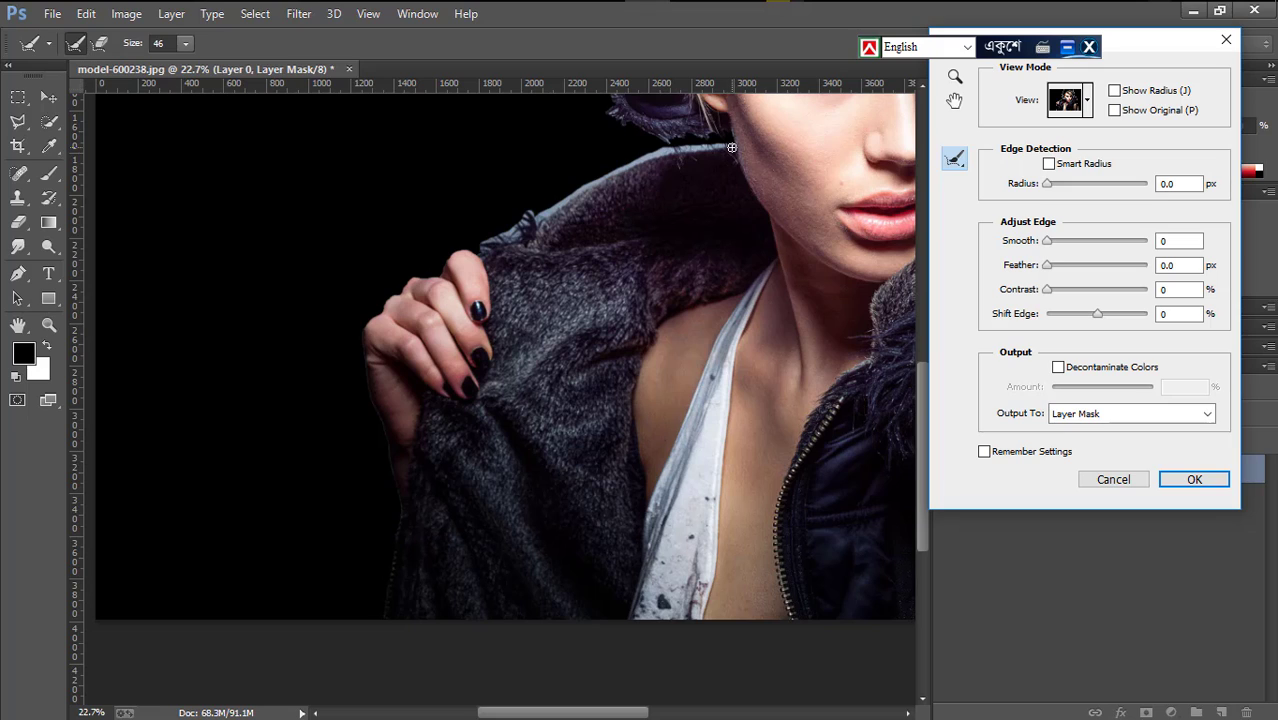
scroll(702, 172, "up", 1)
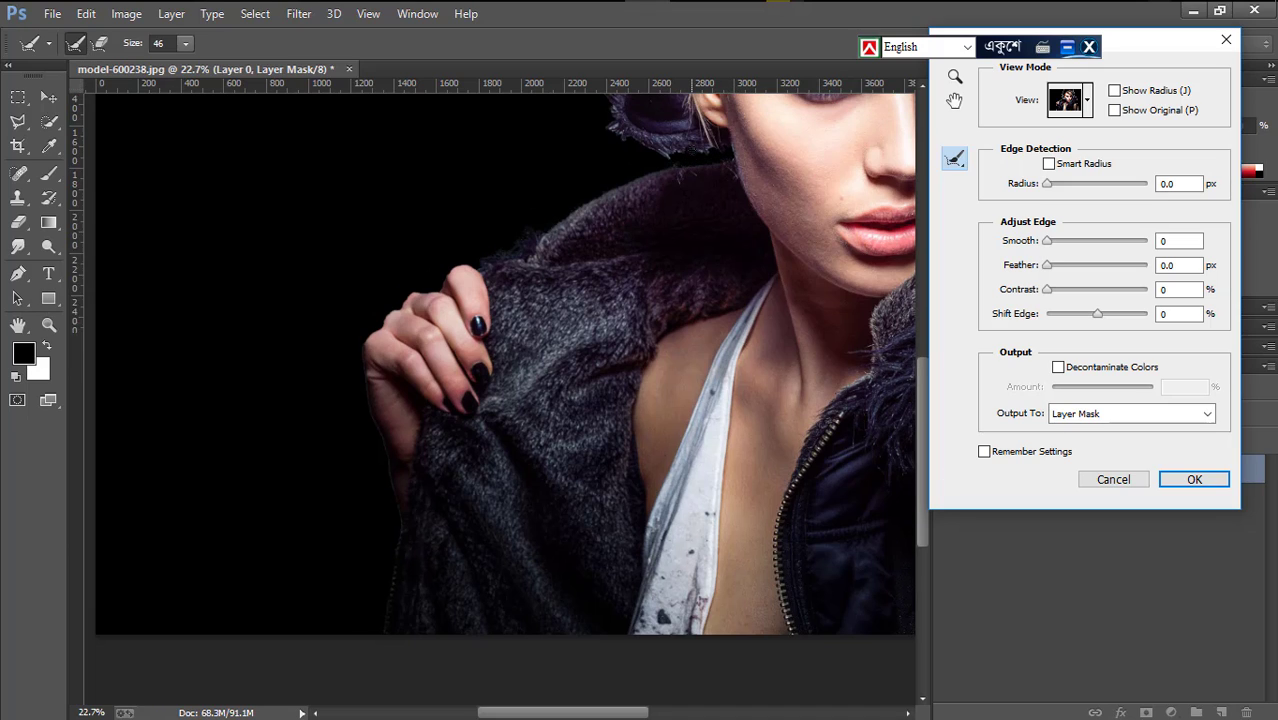
scroll(712, 195, "up", 1)
mouse_move(711, 195)
left_mouse_down()
mouse_move(726, 191)
mouse_move(669, 196)
mouse_move(608, 168)
mouse_move(597, 120)
mouse_move(612, 115)
left_mouse_up()
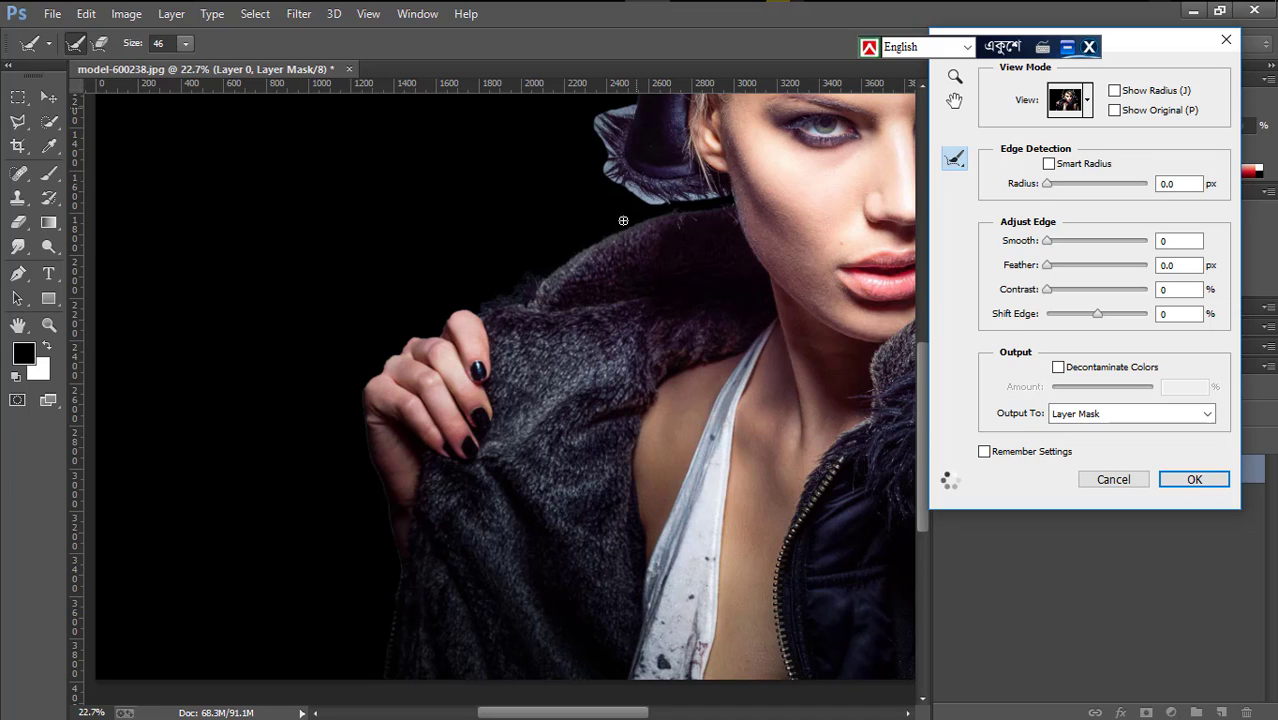
Step: Refine the mask edge up along the fur hat
scroll(621, 219, "up", 3)
scroll(615, 290, "up", 2)
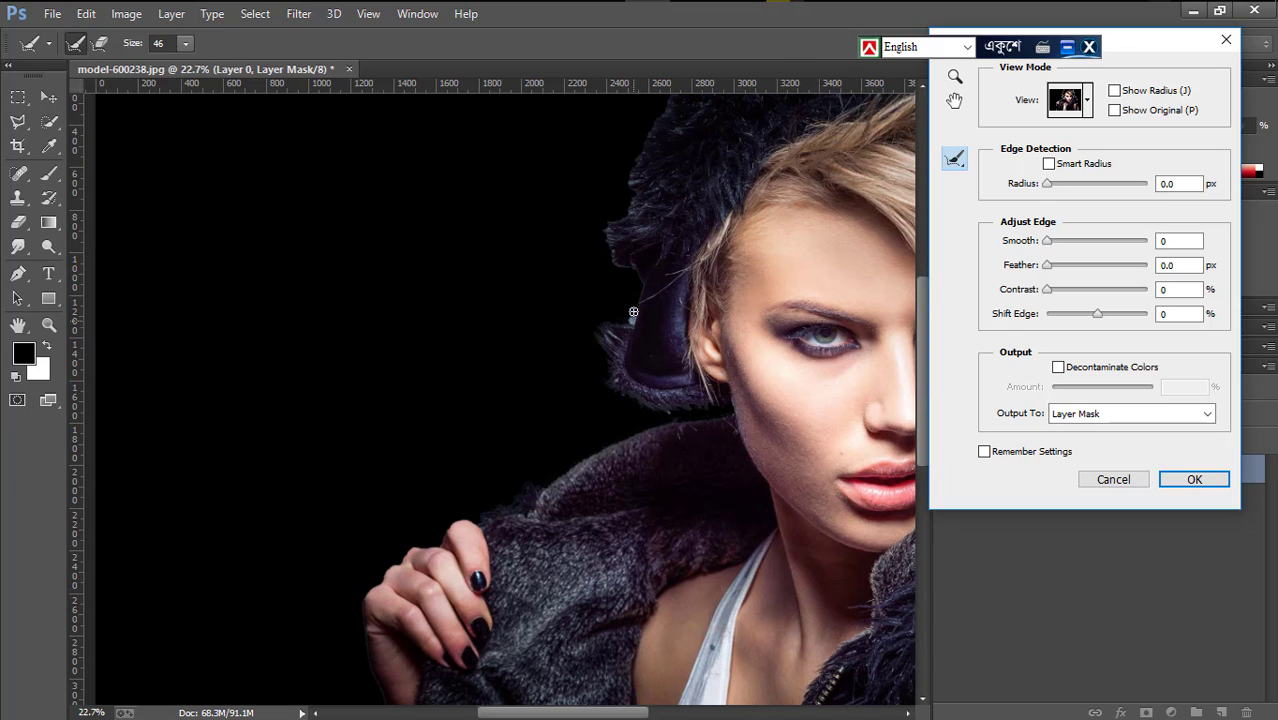
left_click_drag(632, 311, 641, 284)
left_click_drag(615, 220, 641, 151)
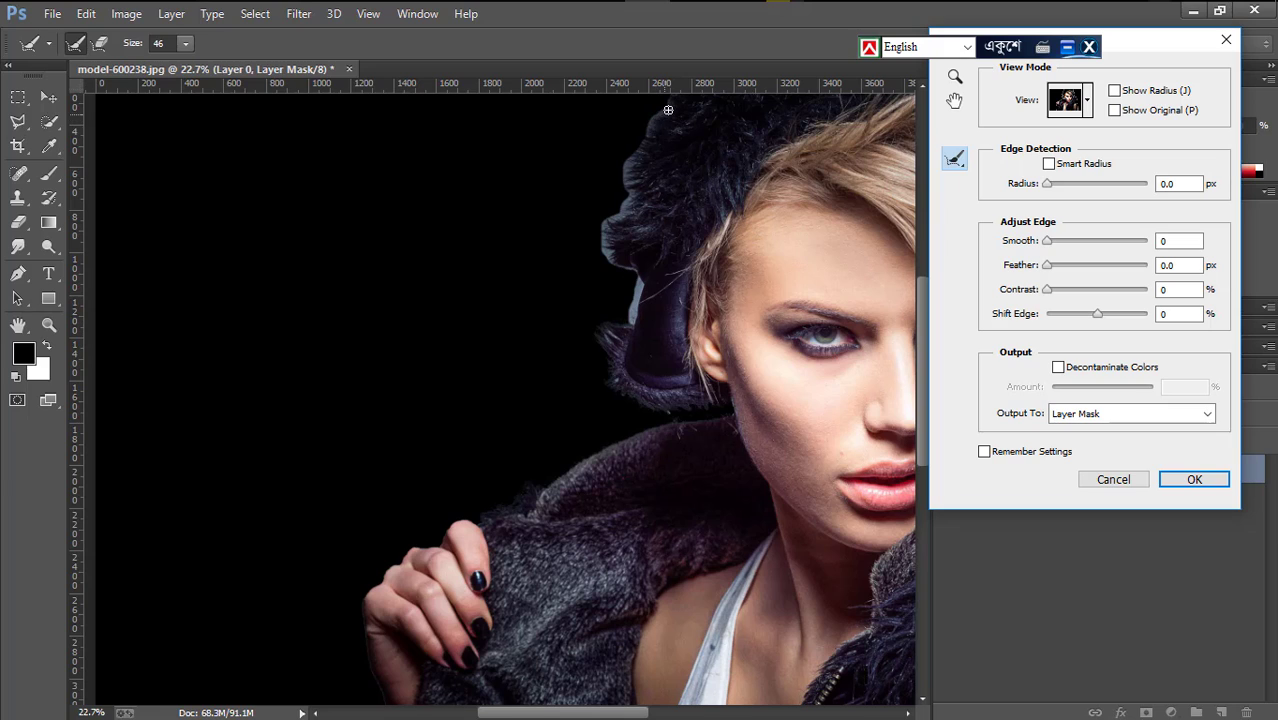
scroll(615, 272, "up", 1)
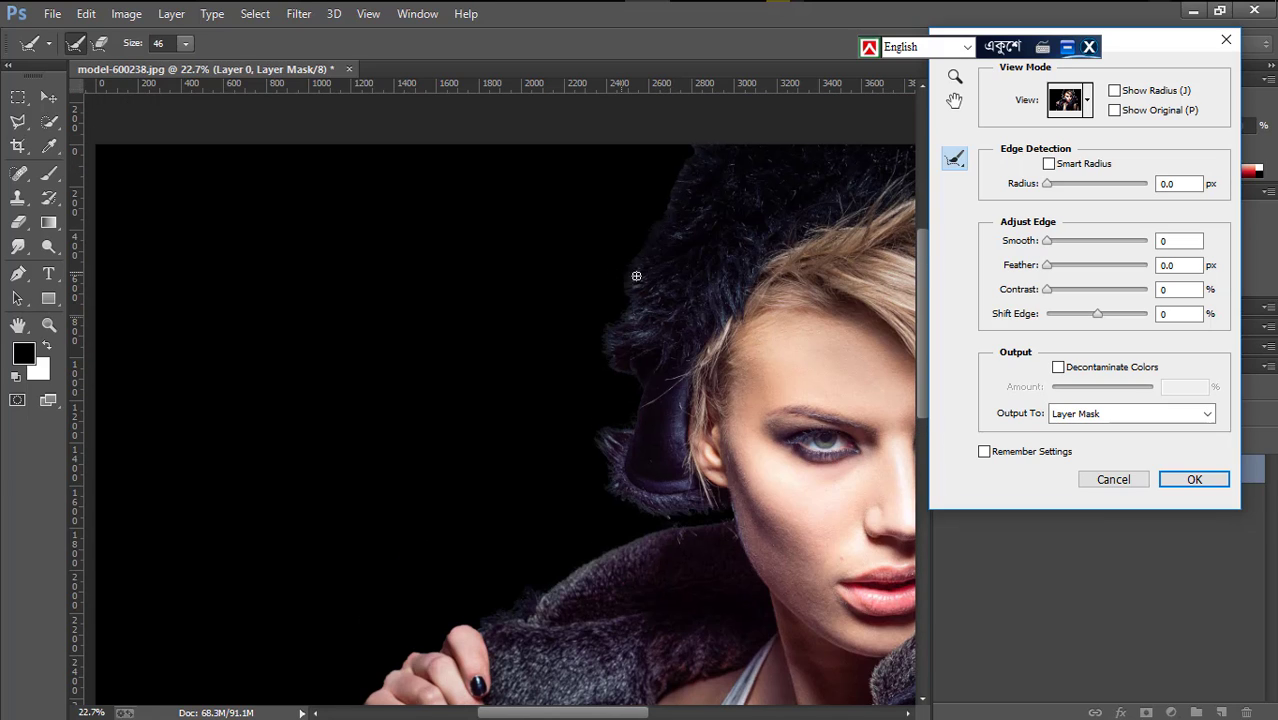
scroll(639, 268, "up", 4)
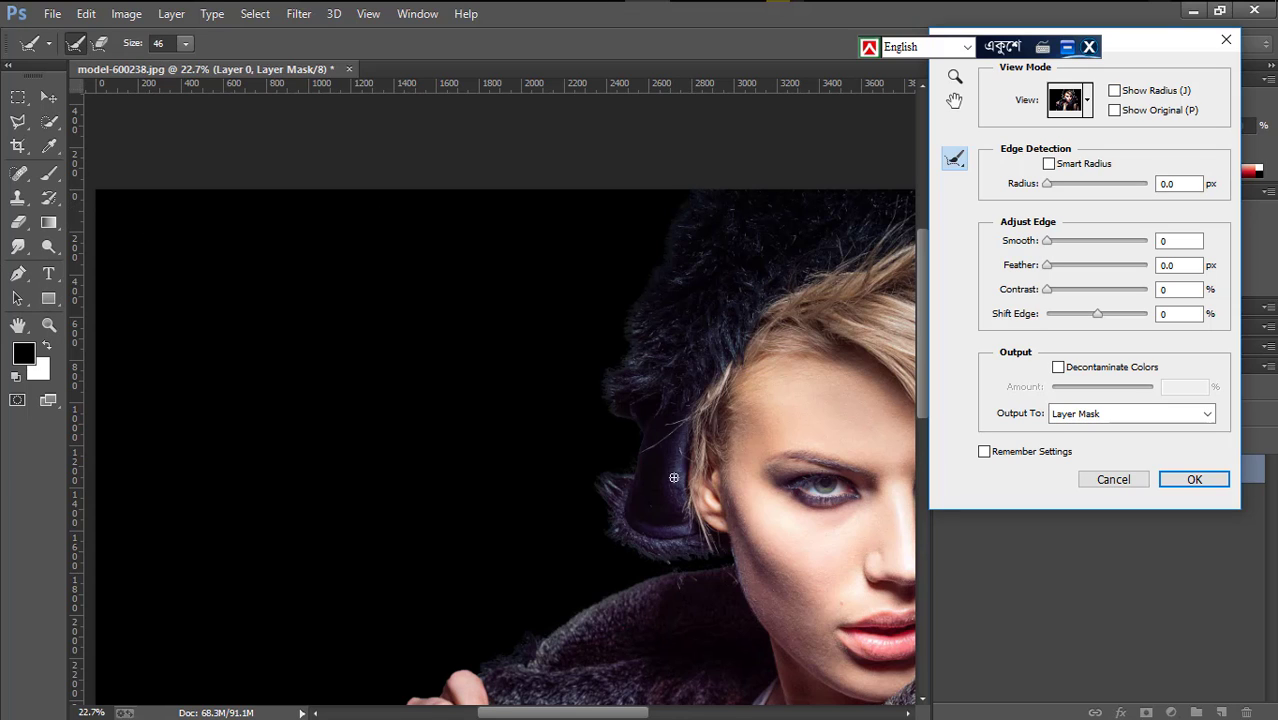
Step: Refine the mask edge up the coat's left side and around the raised hand
scroll(674, 478, "down", 2)
scroll(639, 477, "down", 2)
scroll(590, 475, "down", 2)
scroll(540, 474, "down", 2)
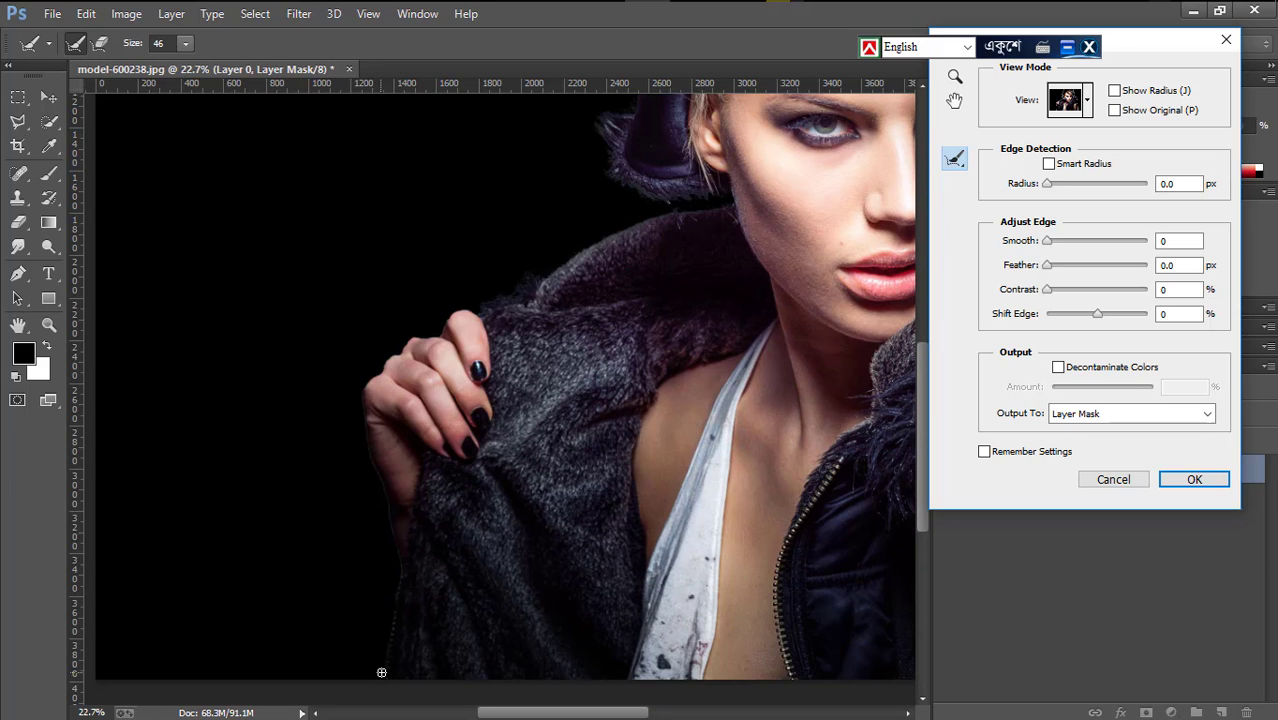
left_click_drag(389, 629, 396, 549)
left_click_drag(386, 511, 367, 464)
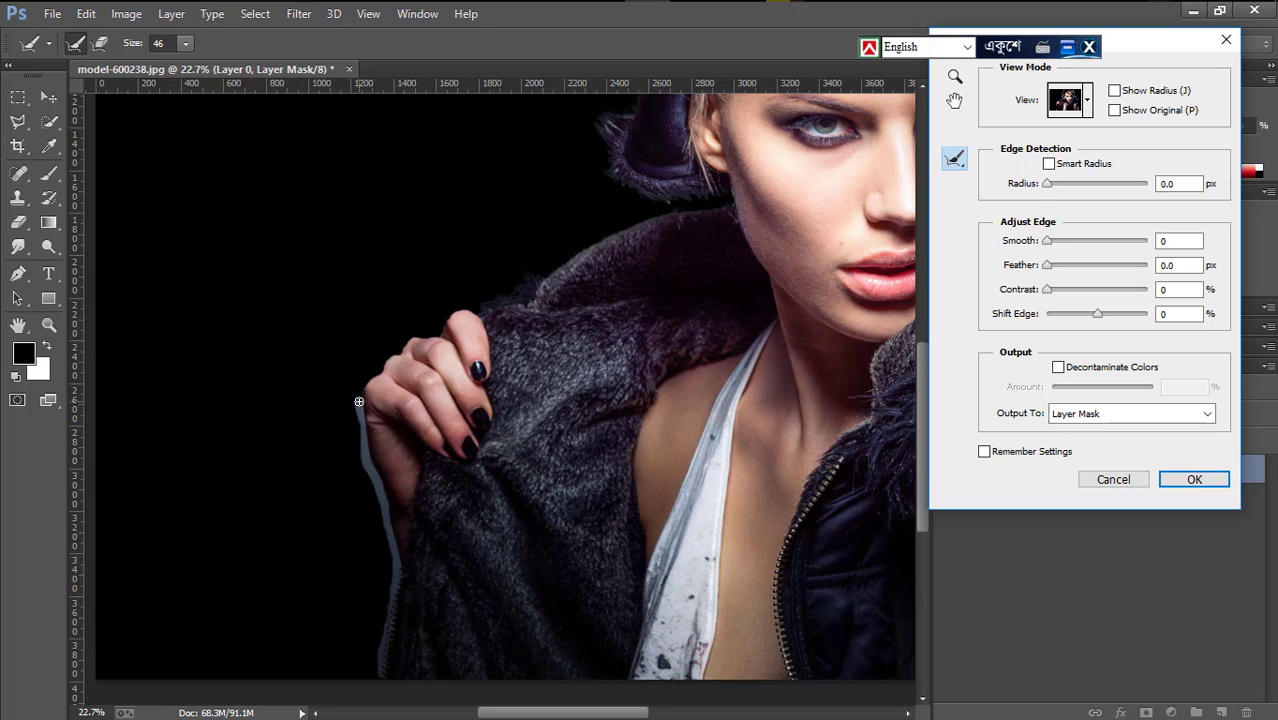
left_click_drag(359, 401, 357, 491)
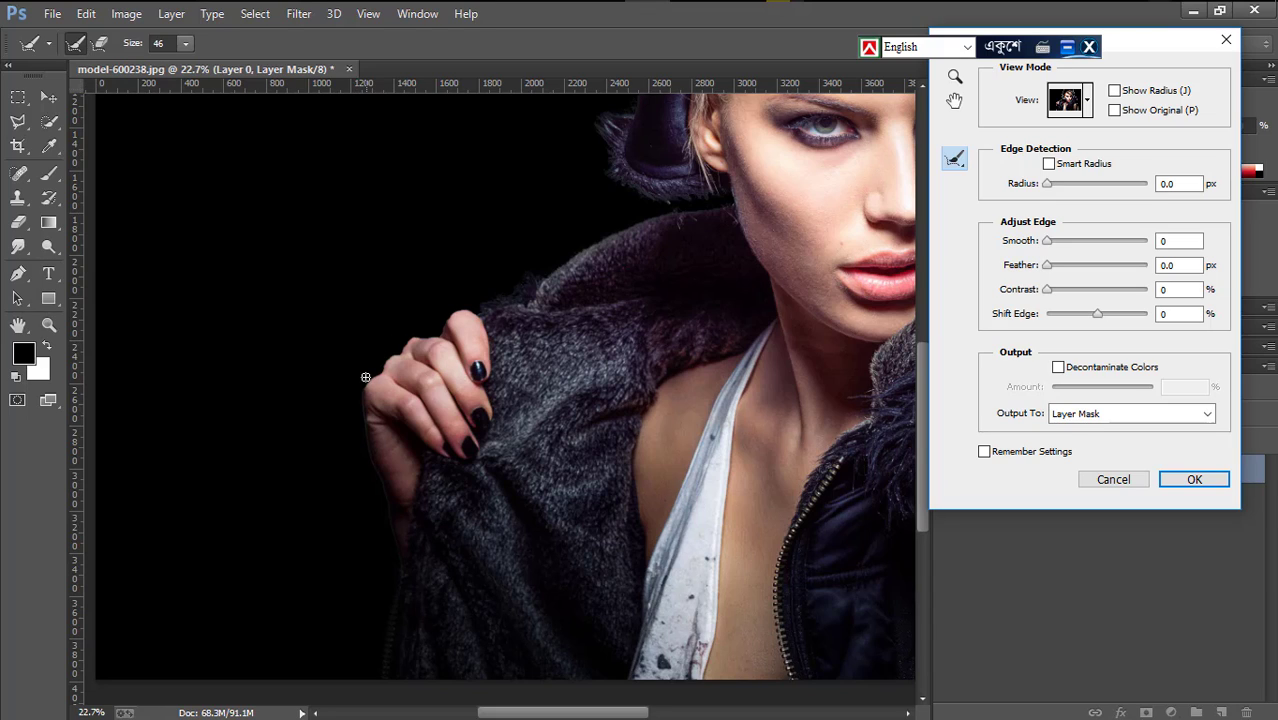
left_click_drag(371, 379, 380, 374)
scroll(590, 313, "up", 2)
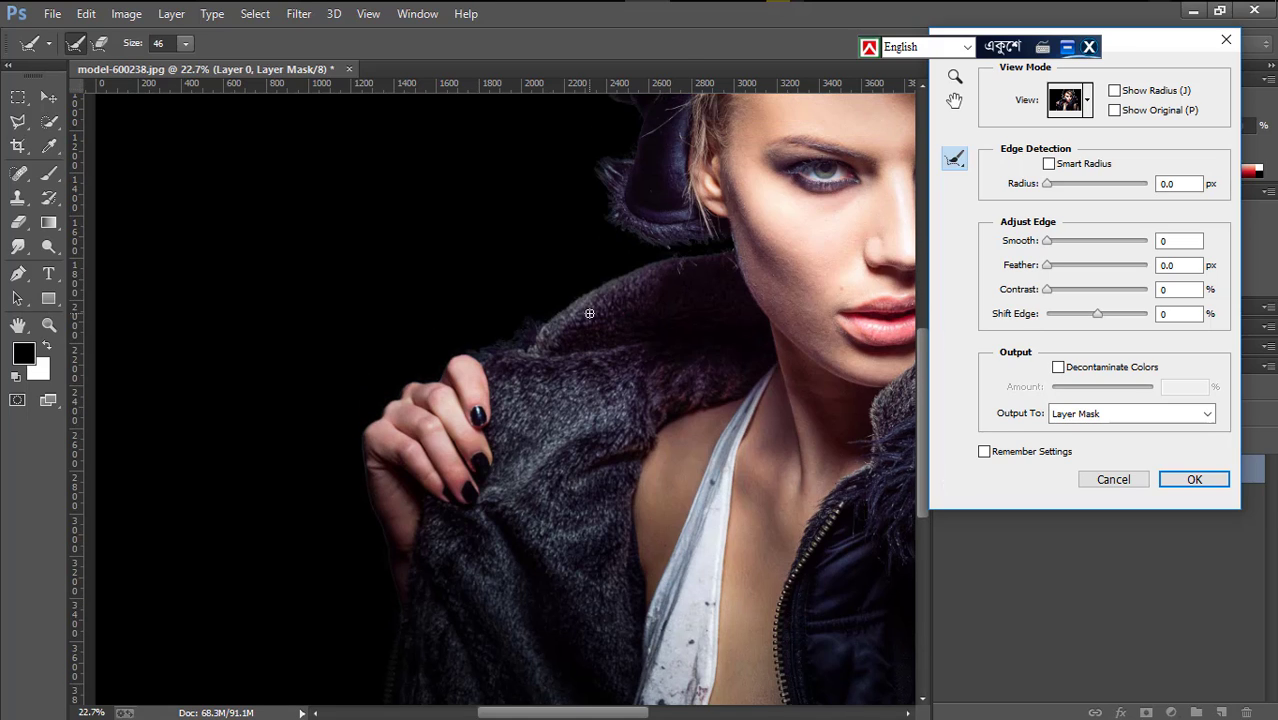
scroll(590, 313, "up", 2)
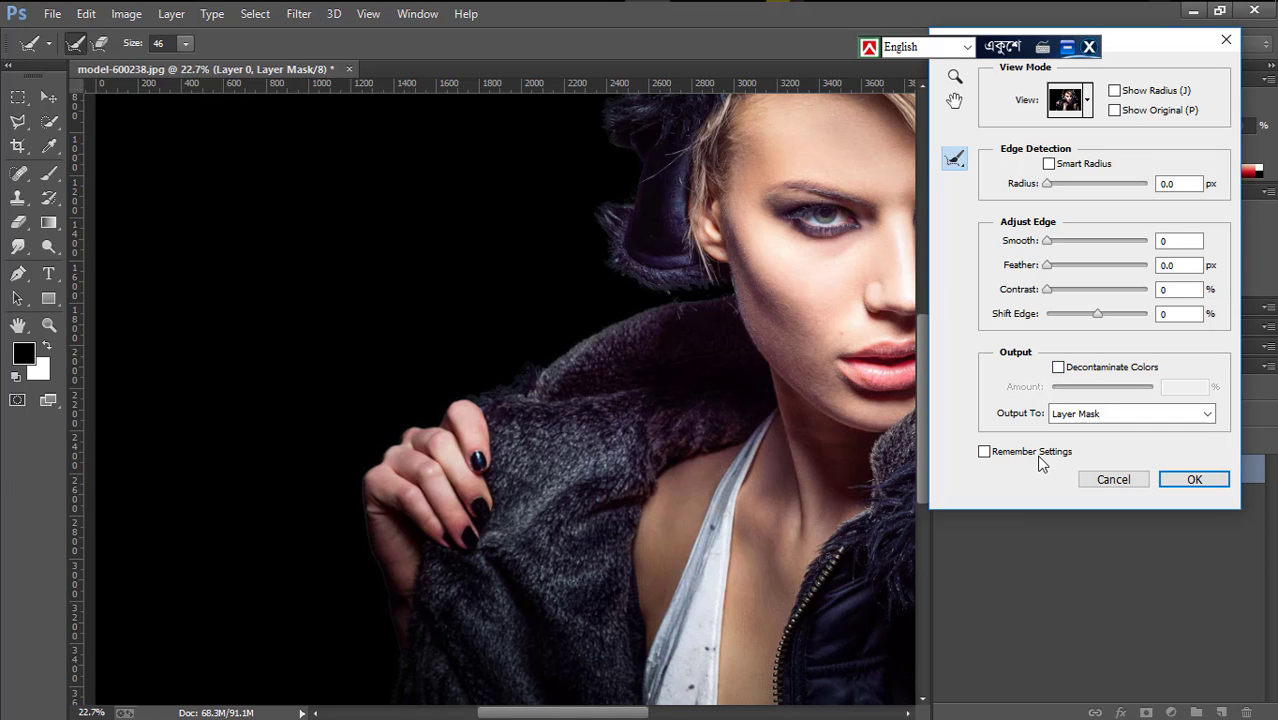
Step: Apply the refined edge as Layer 0's mask and zoom out to see the whole cutout
left_click(1192, 482)
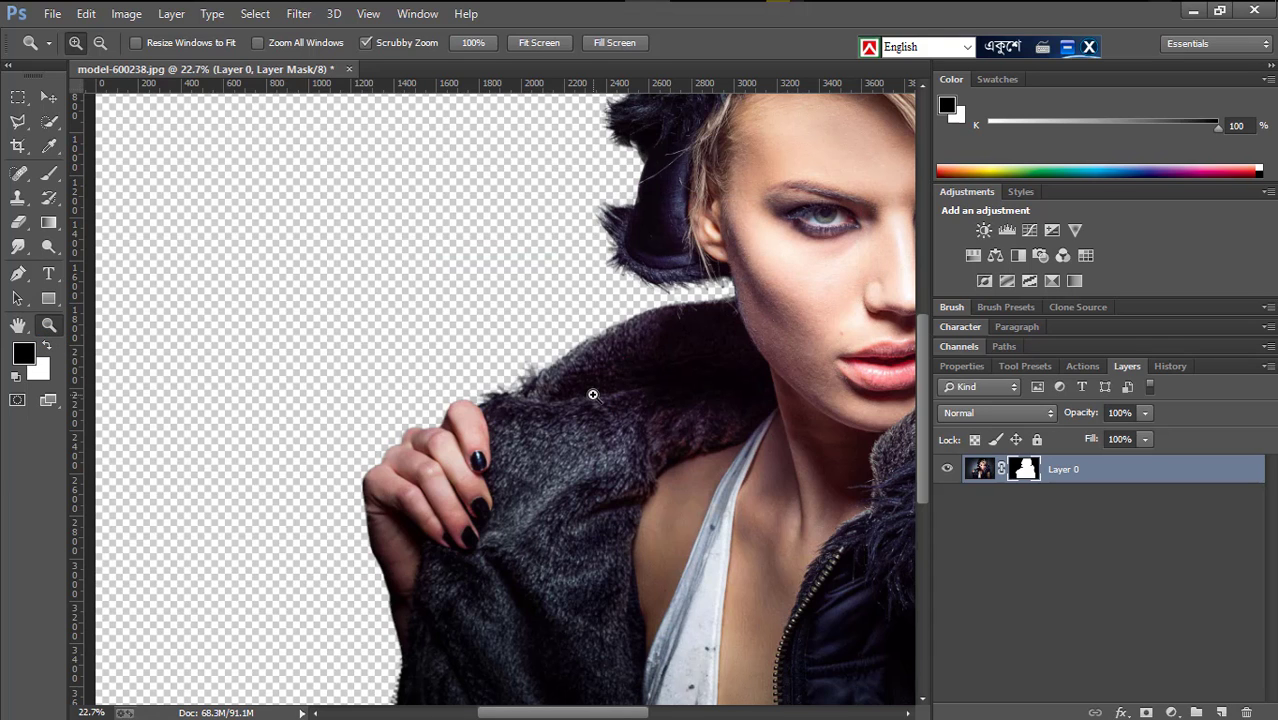
mouse_move(593, 394)
left_mouse_down()
mouse_move(670, 392)
mouse_move(606, 393)
mouse_move(741, 455)
left_mouse_up()
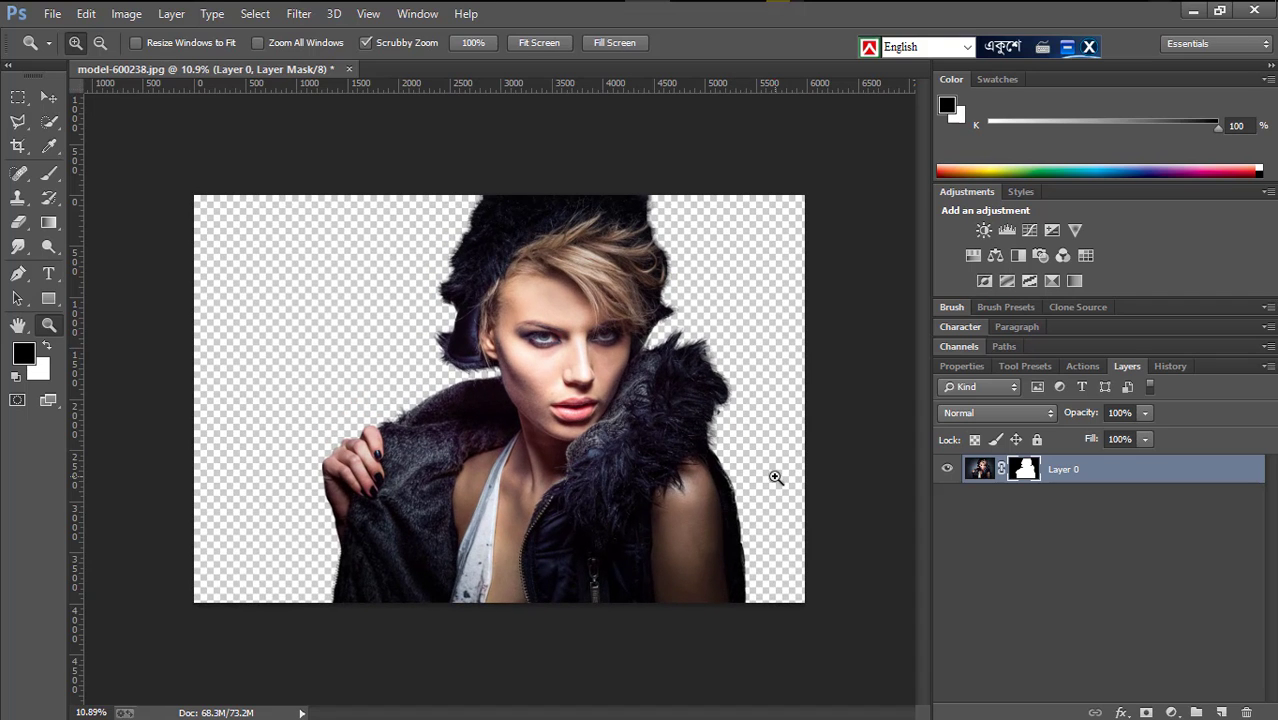
Step: Apply Layer 0's mask from the mask thumbnail's context menu, merging it into the pixels
left_click(985, 476)
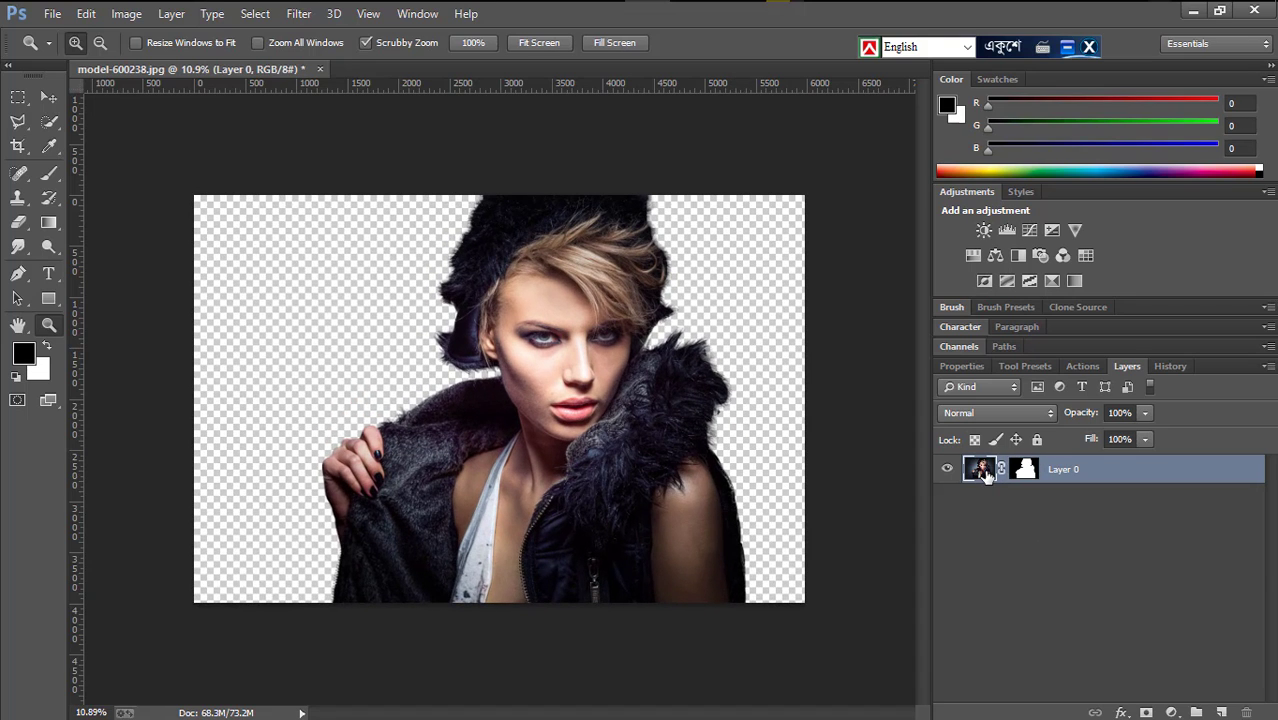
right_click(985, 476)
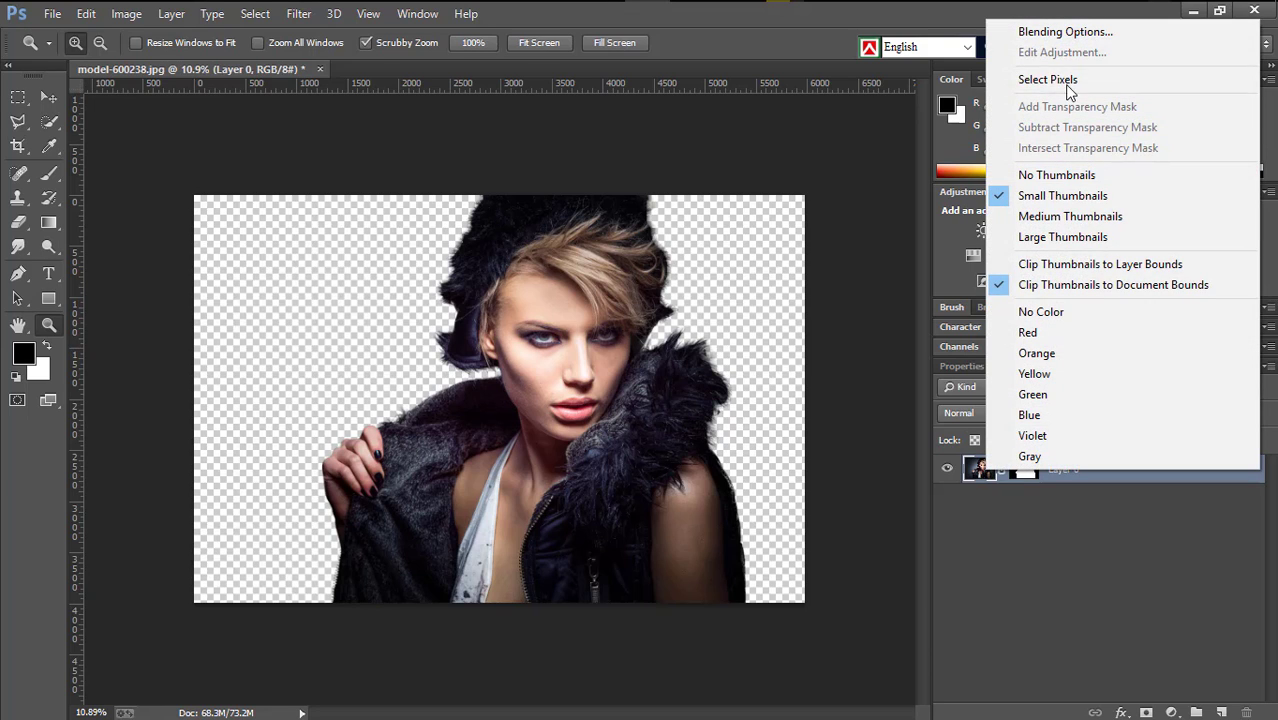
left_click(978, 478)
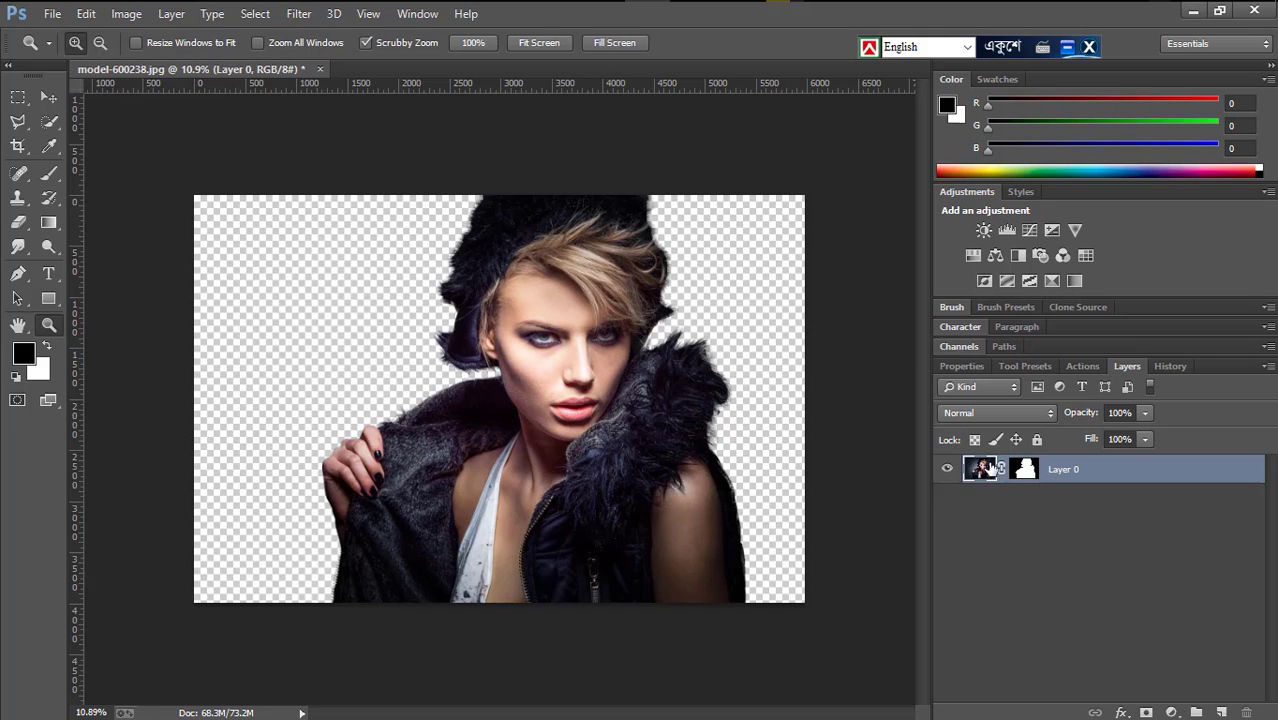
left_click(1021, 469)
right_click(1022, 471)
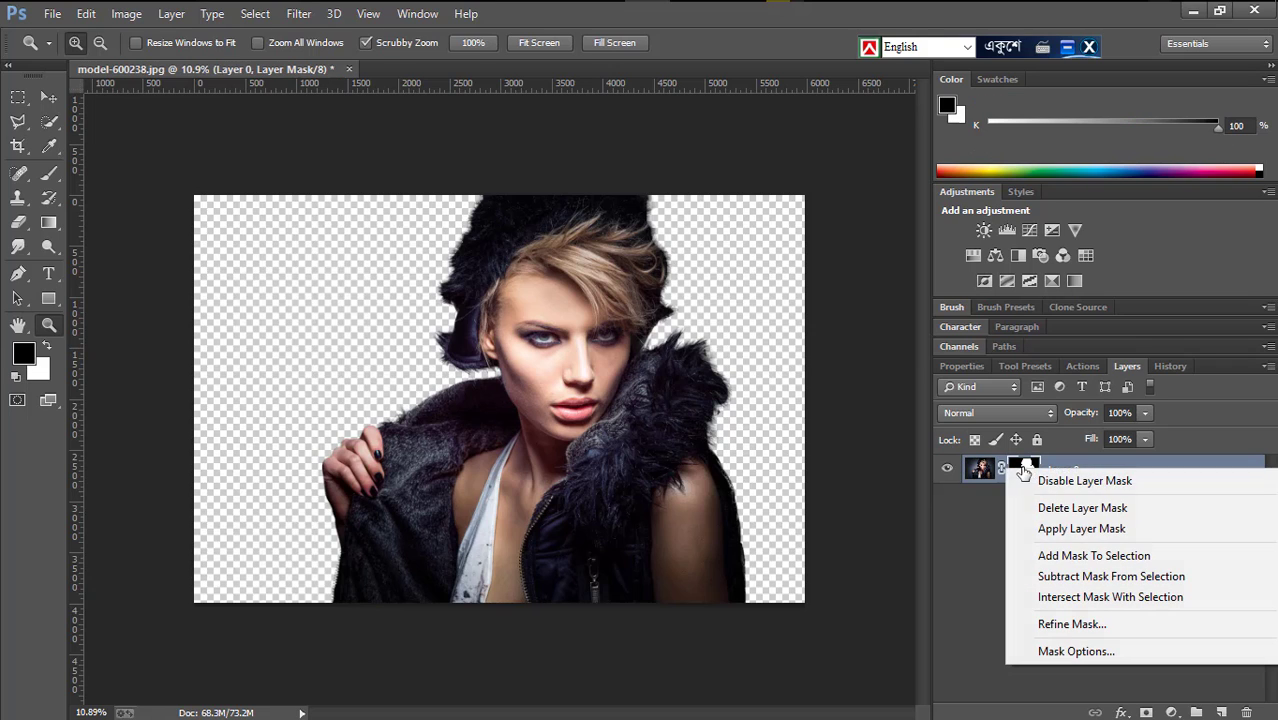
left_click(1050, 532)
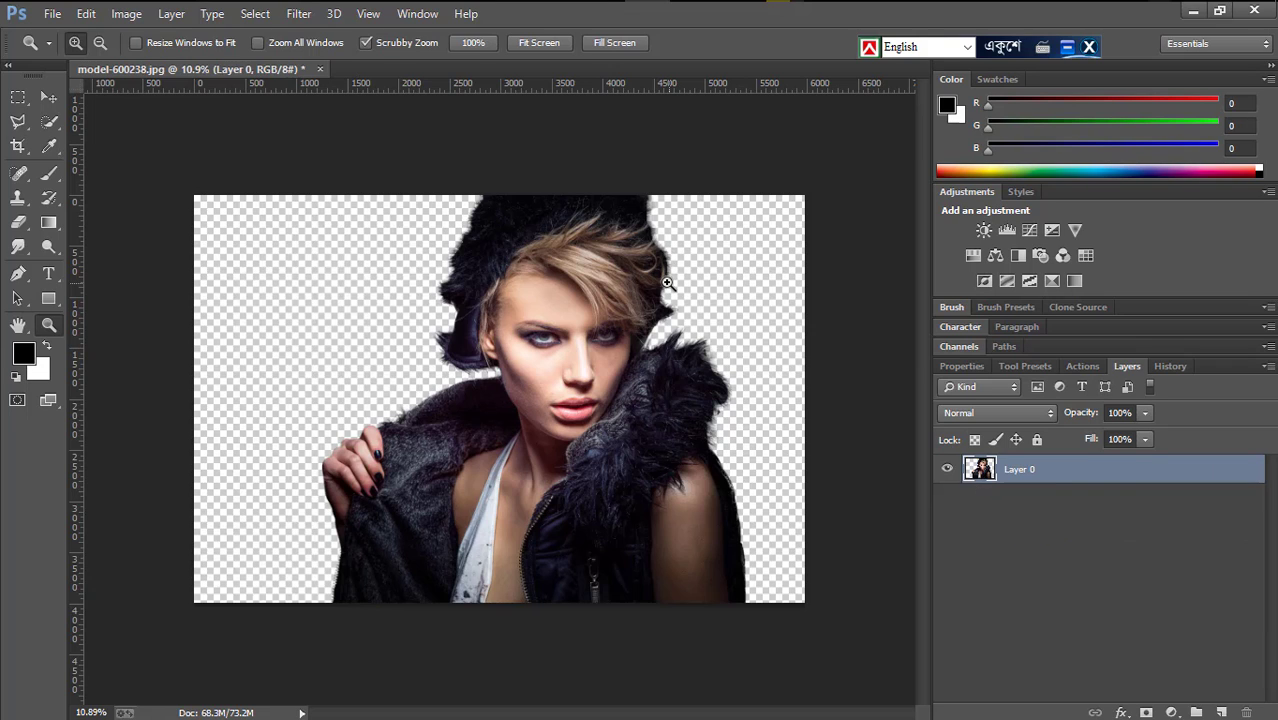
Step: Zoom in and out to inspect the cut-out model's edges on transparency
scroll(667, 284, "up", 2, "alt")
scroll(675, 296, "down", 3, "alt")
scroll(669, 296, "up", 1, "alt")
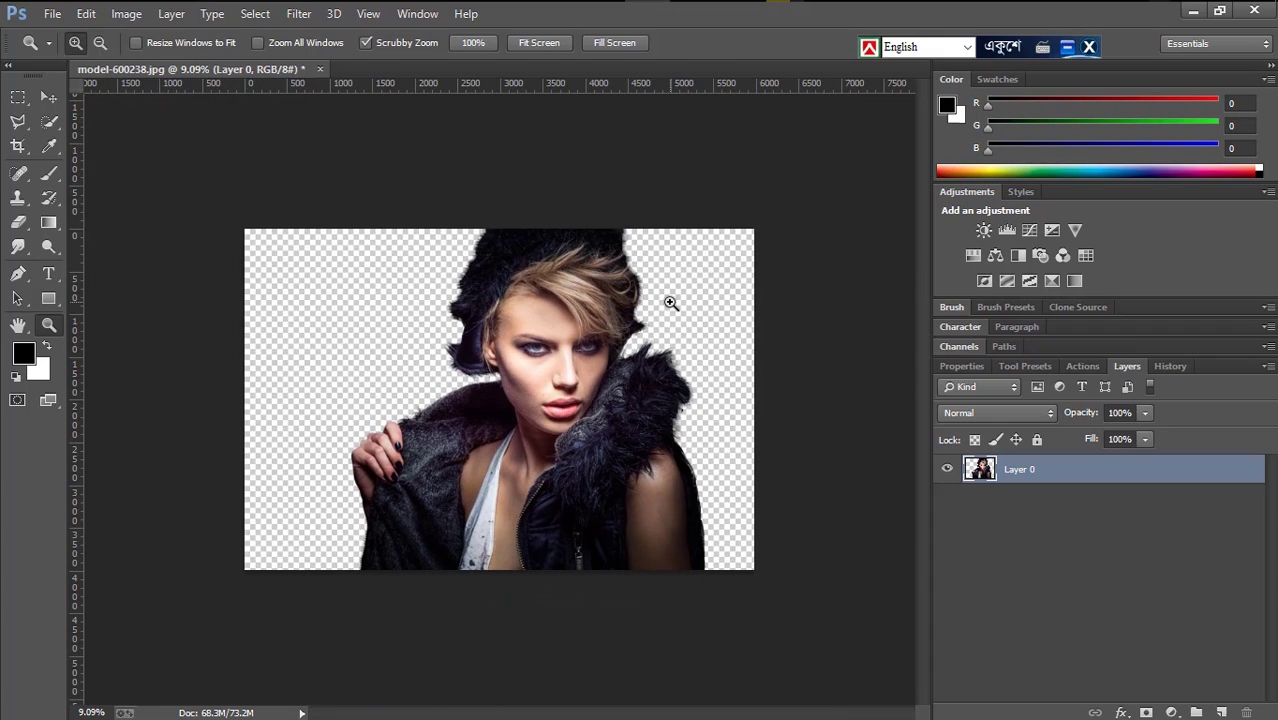
scroll(670, 302, "up", 6, "alt")
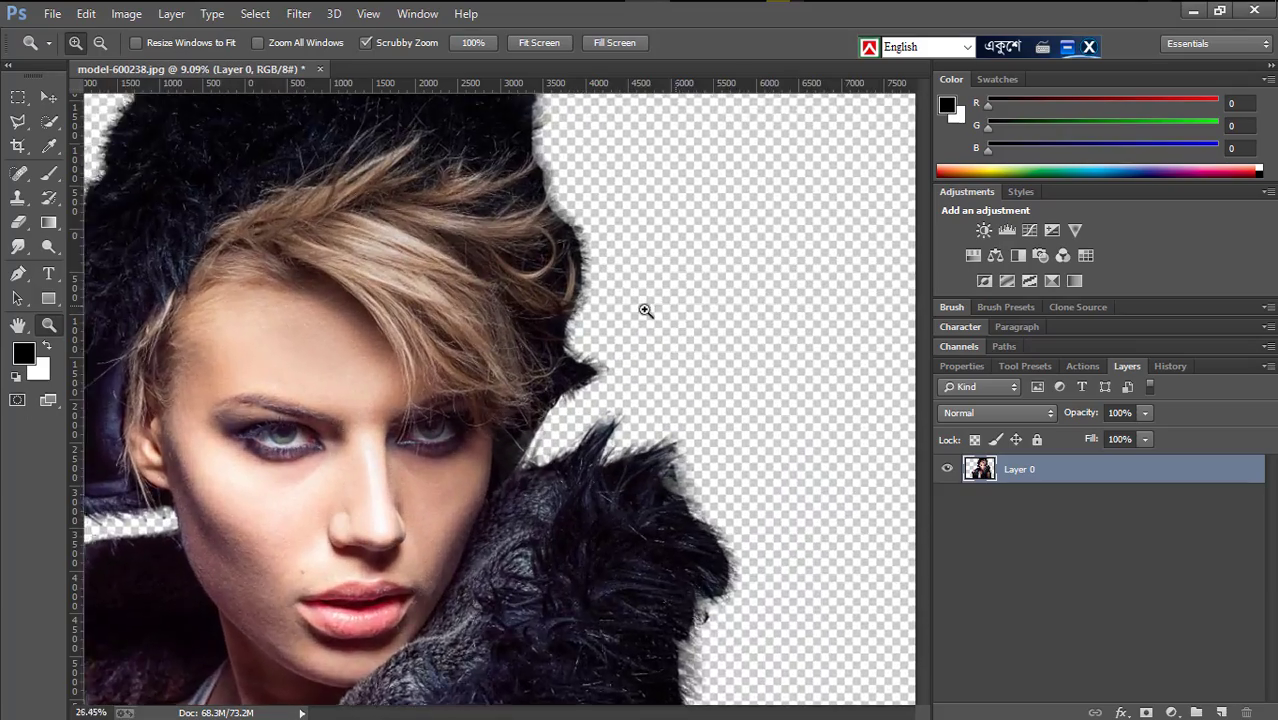
scroll(604, 313, "up", 2, "alt")
scroll(596, 348, "up", 2, "alt")
scroll(507, 359, "down", 1, "alt")
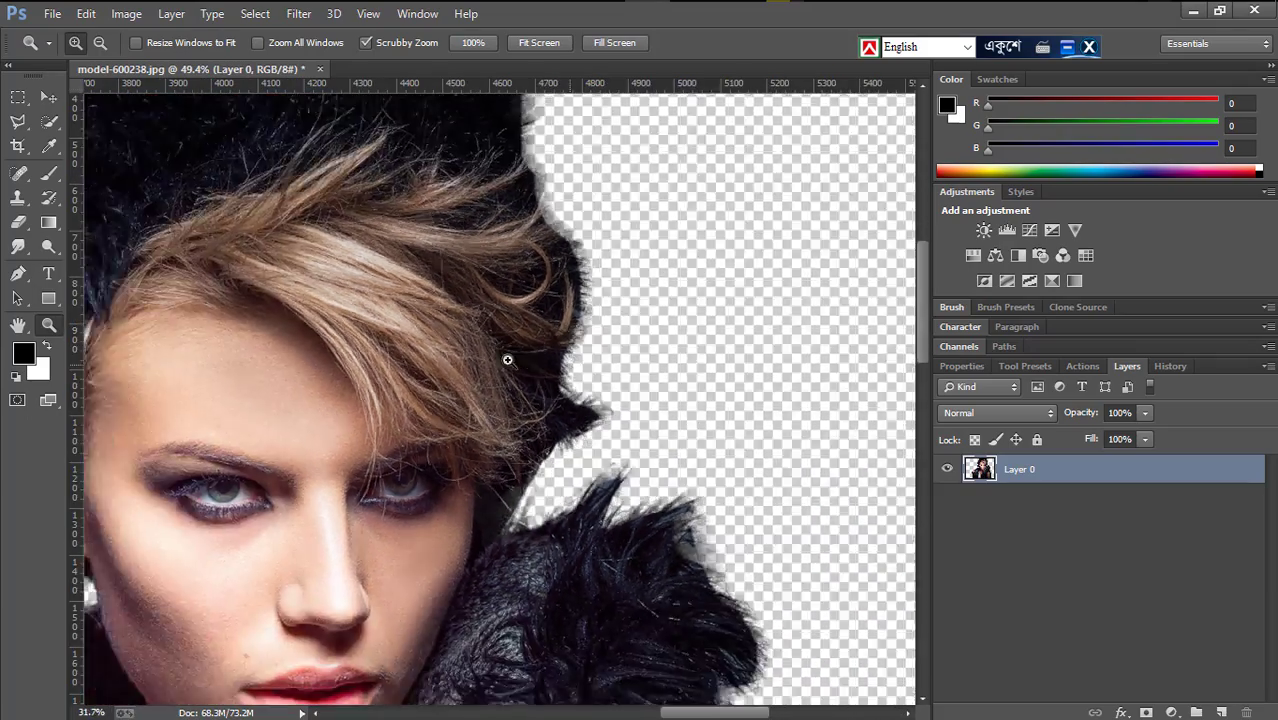
scroll(507, 359, "down", 5, "alt")
scroll(442, 356, "up", 1, "alt")
scroll(600, 400, "up", 3, "alt")
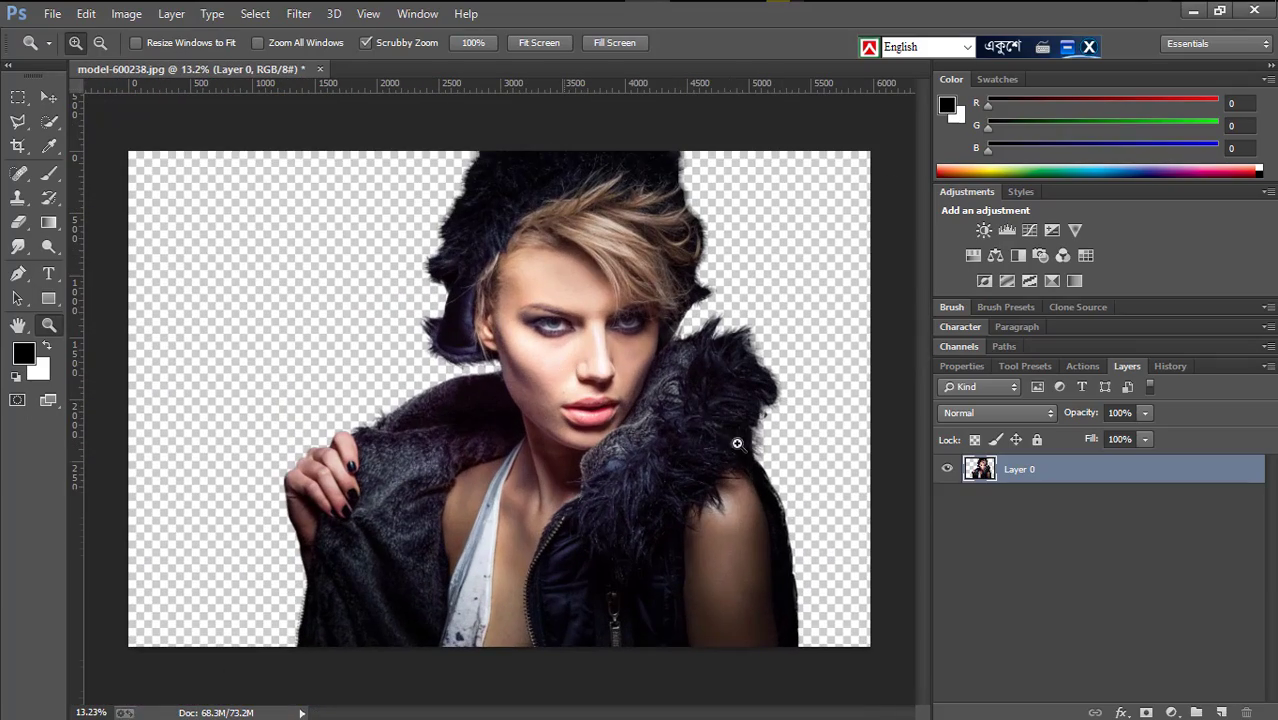